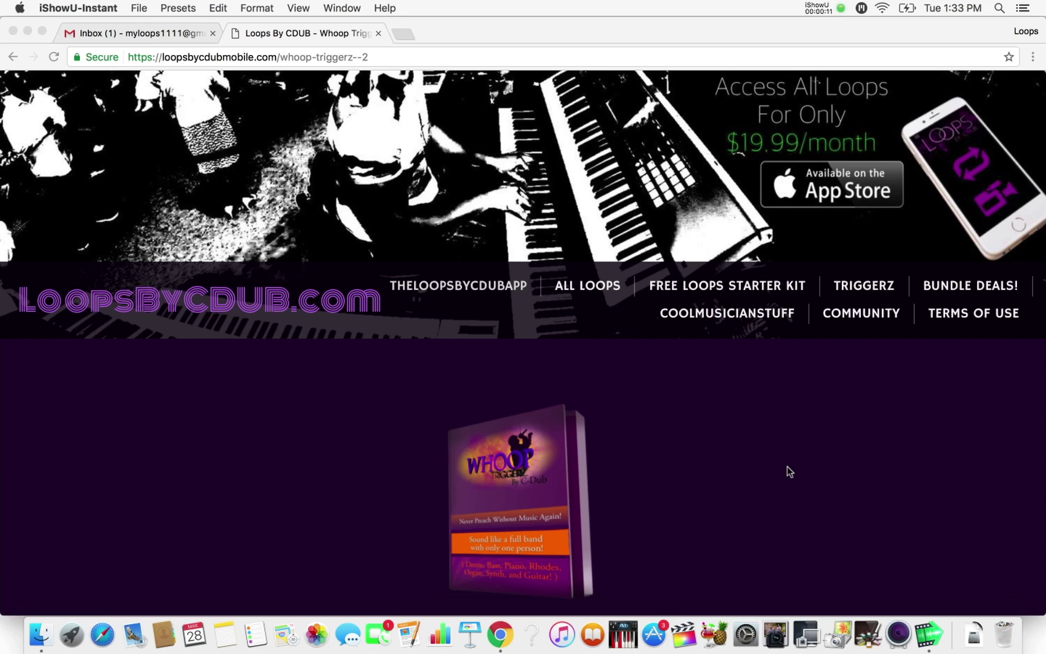
- Open the Whoop Triggerz Ultimate purchase email from Loops By CDUB in Gmail
scroll(787, 466, down, 1)
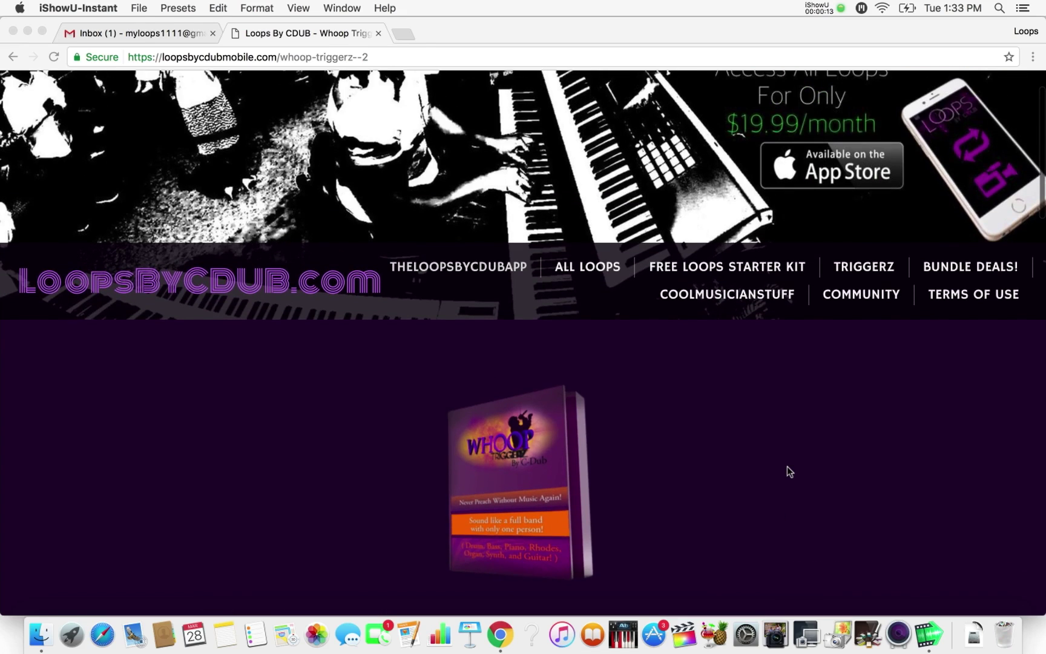
scroll(787, 466, down, 2)
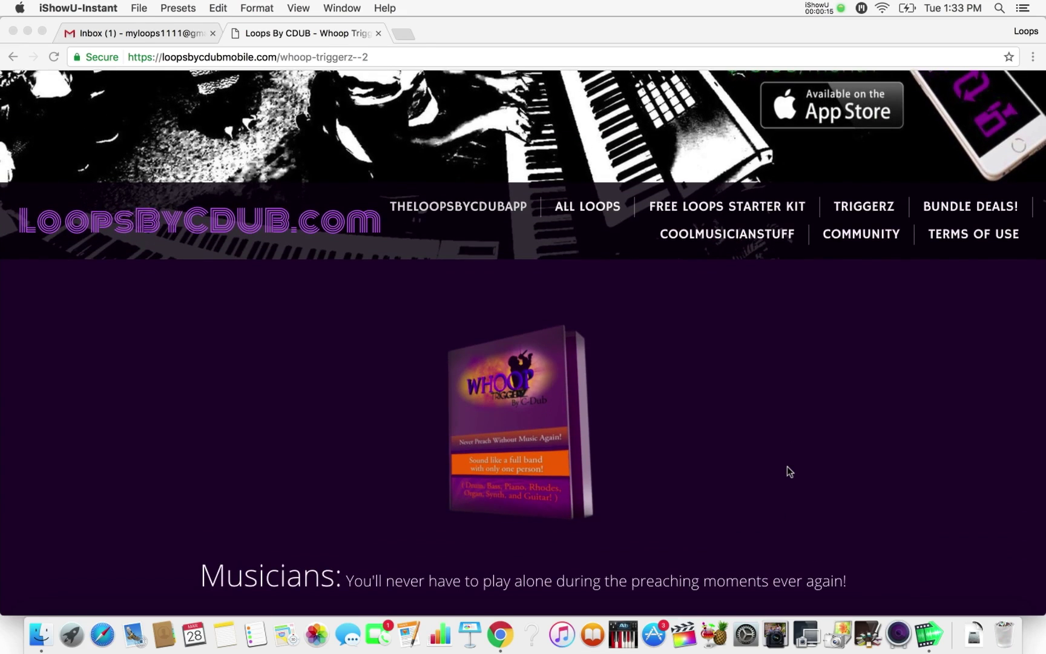
scroll(787, 471, down, 2)
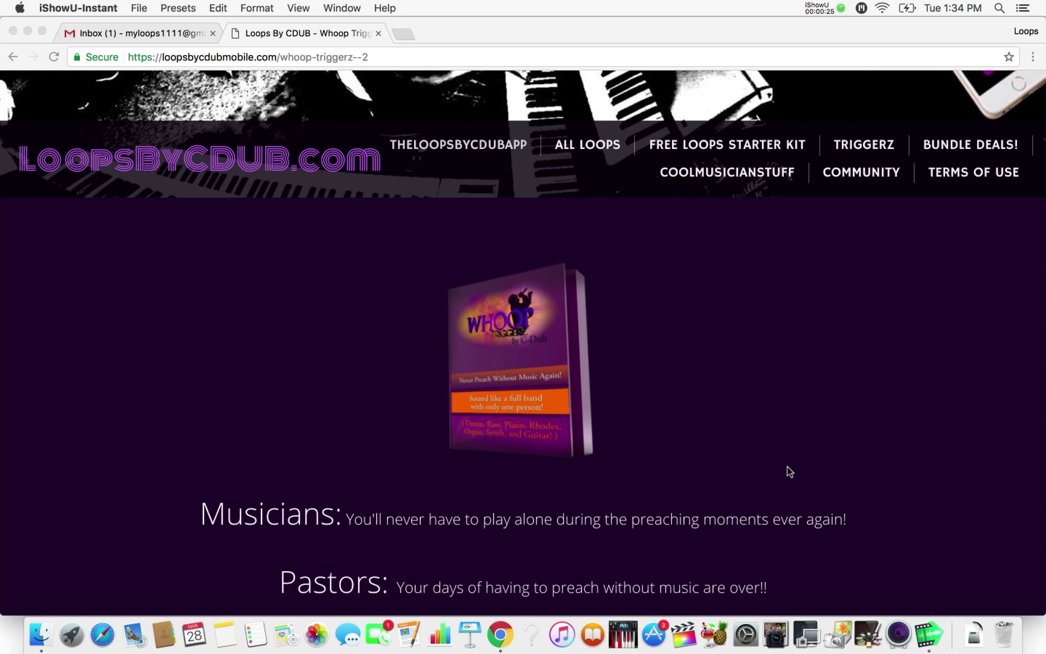
scroll(787, 467, up, 5)
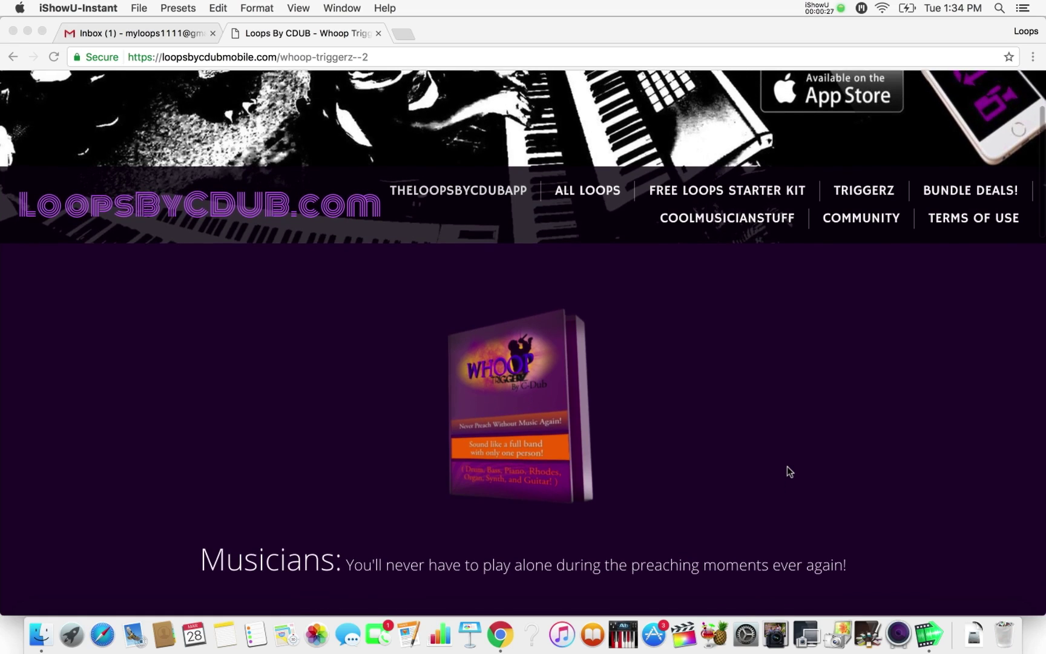
scroll(787, 467, down, 3)
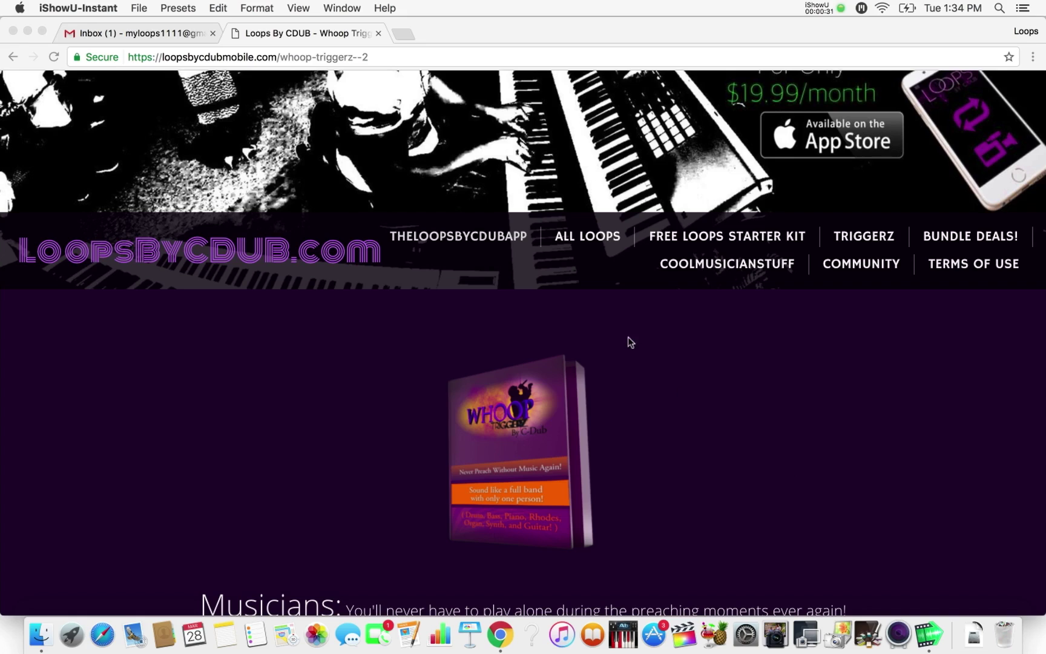
click(160, 36)
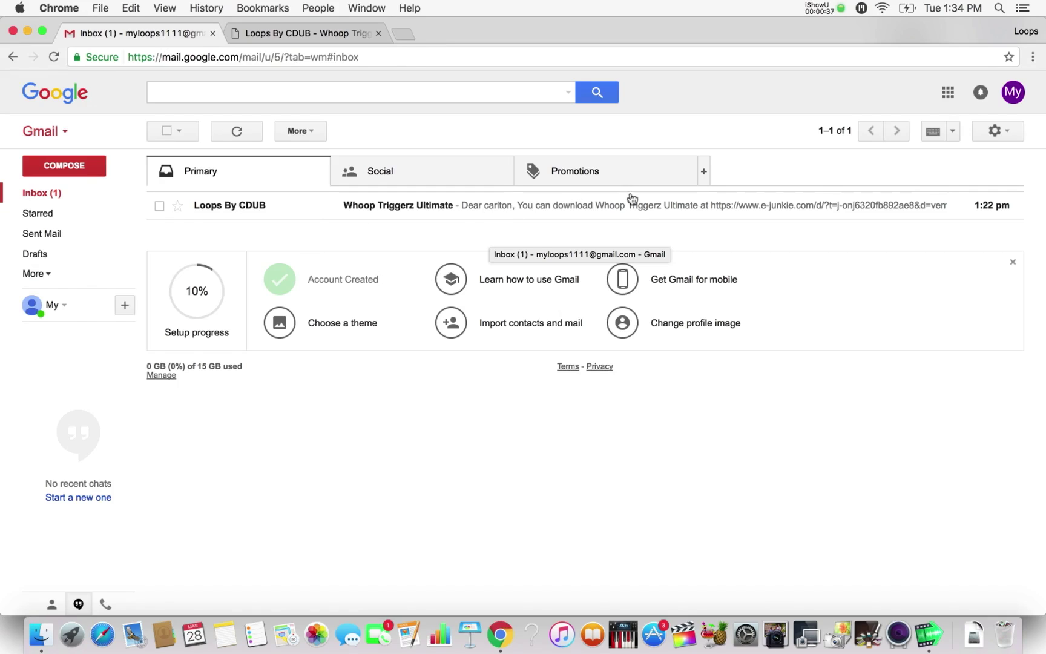
click(637, 214)
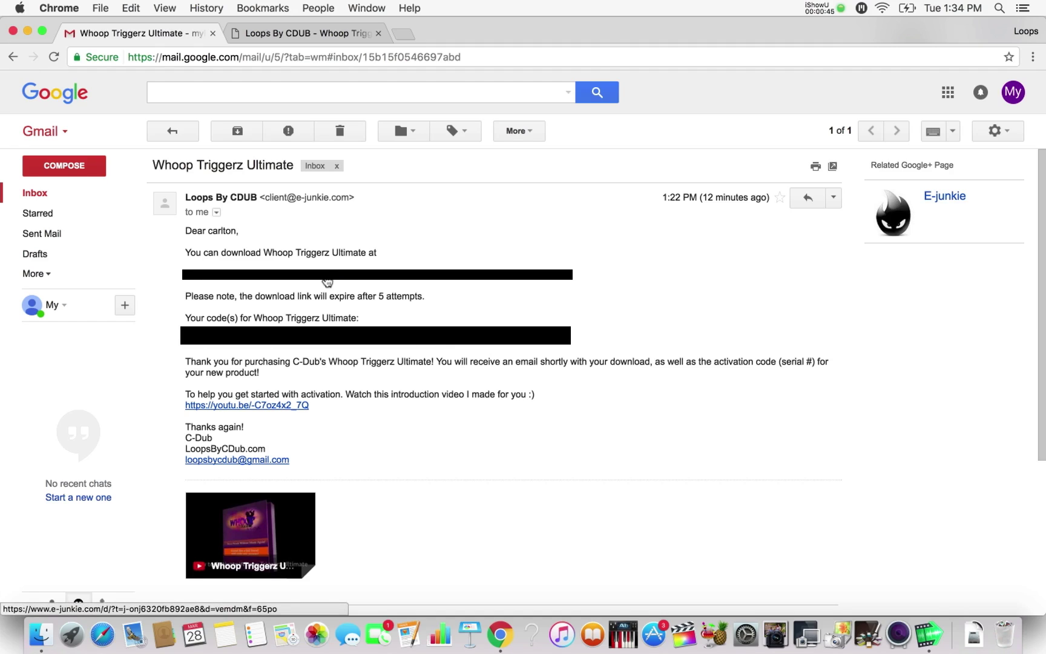
- Start the whoop+triggerz+ultimate.zip download via the e-junkie link and return to the product page
click(327, 281)
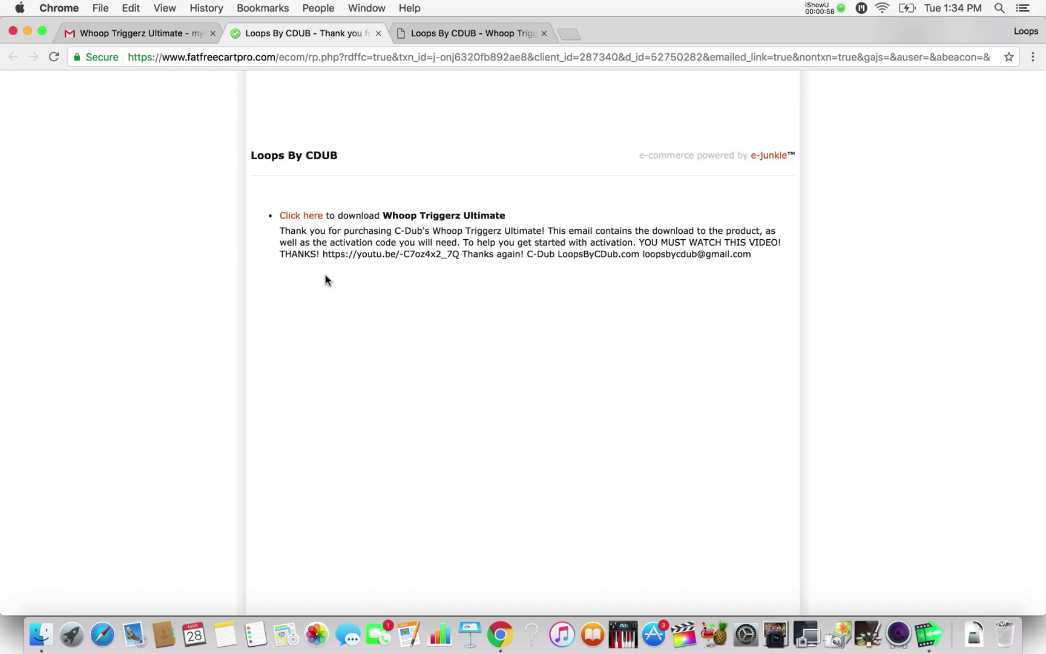
click(301, 216)
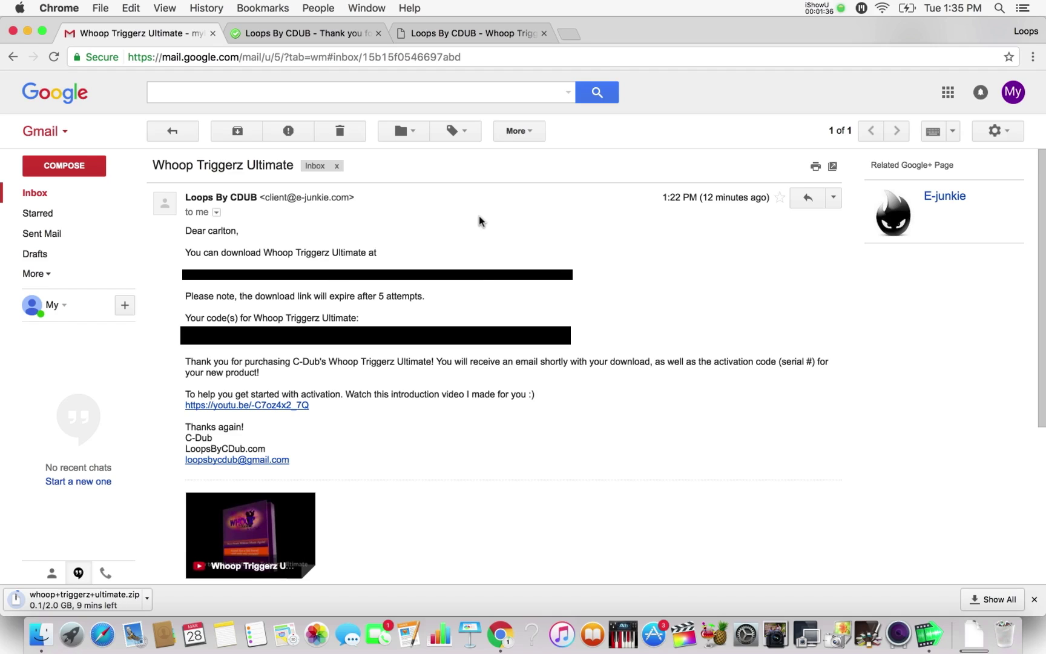
click(463, 37)
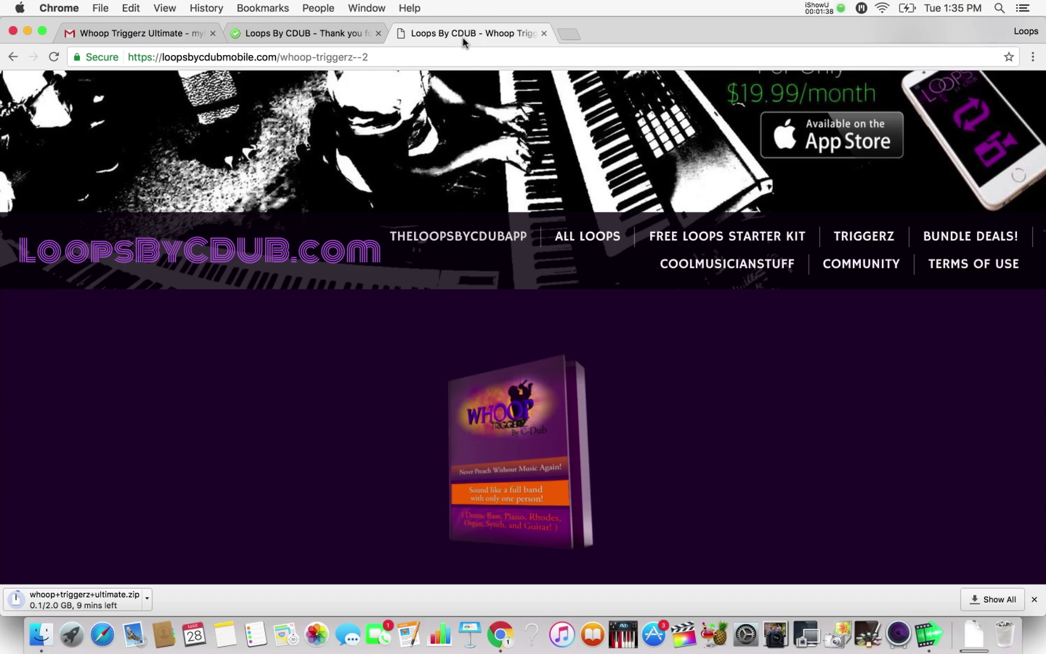
- Go to the Native Instruments free Kontakt 5 Player download page
scroll(522, 433, down, 10)
scroll(522, 434, down, 10)
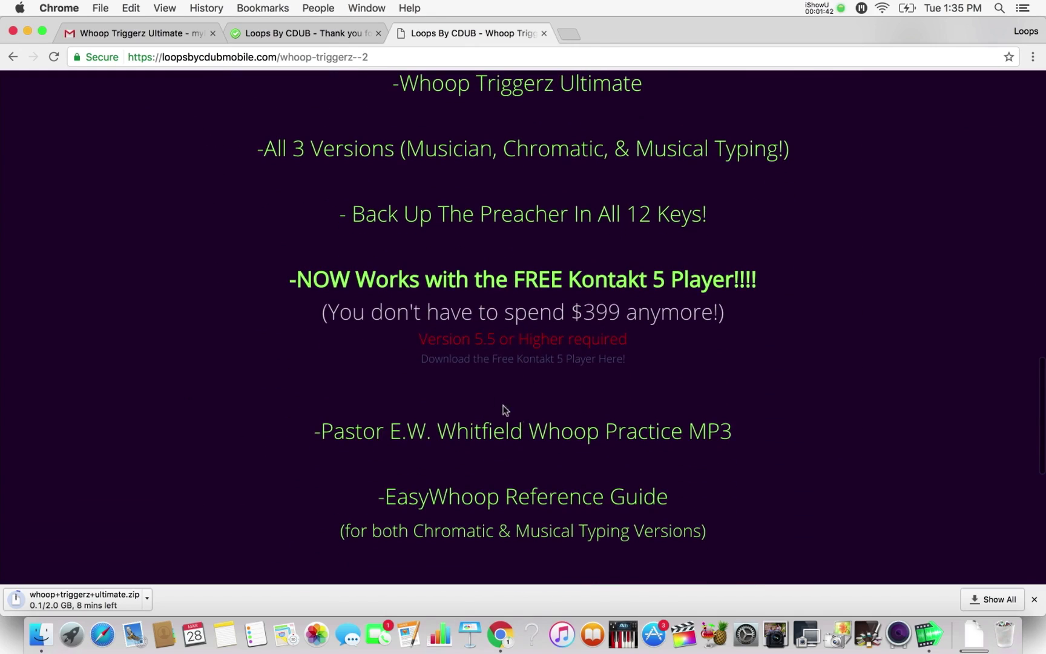
click(578, 370)
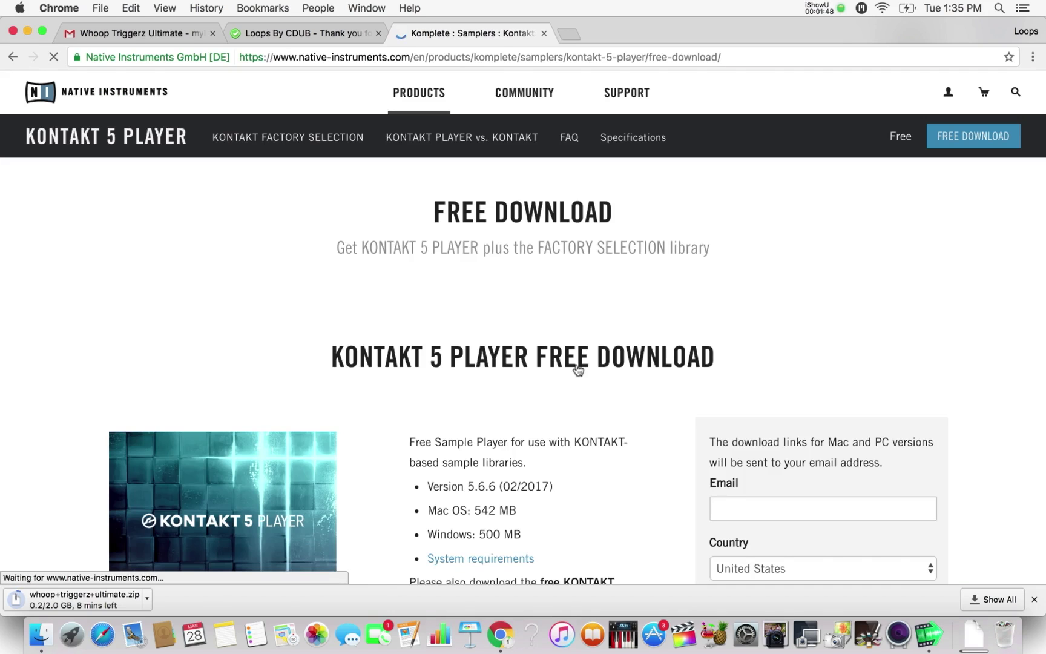
scroll(578, 370, down, 2)
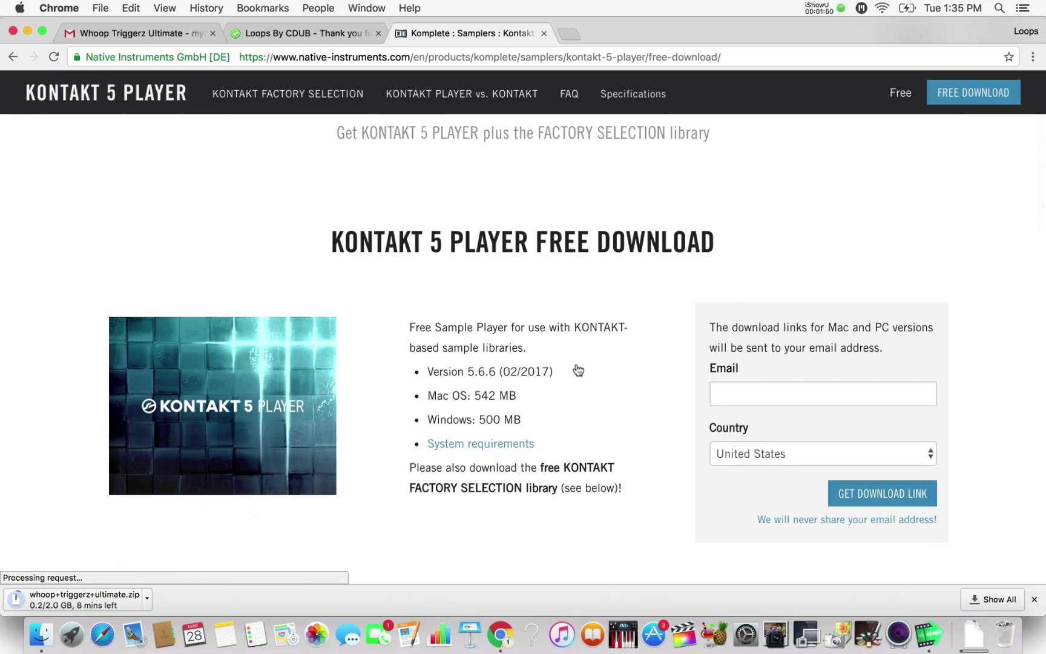
scroll(578, 370, down, 2)
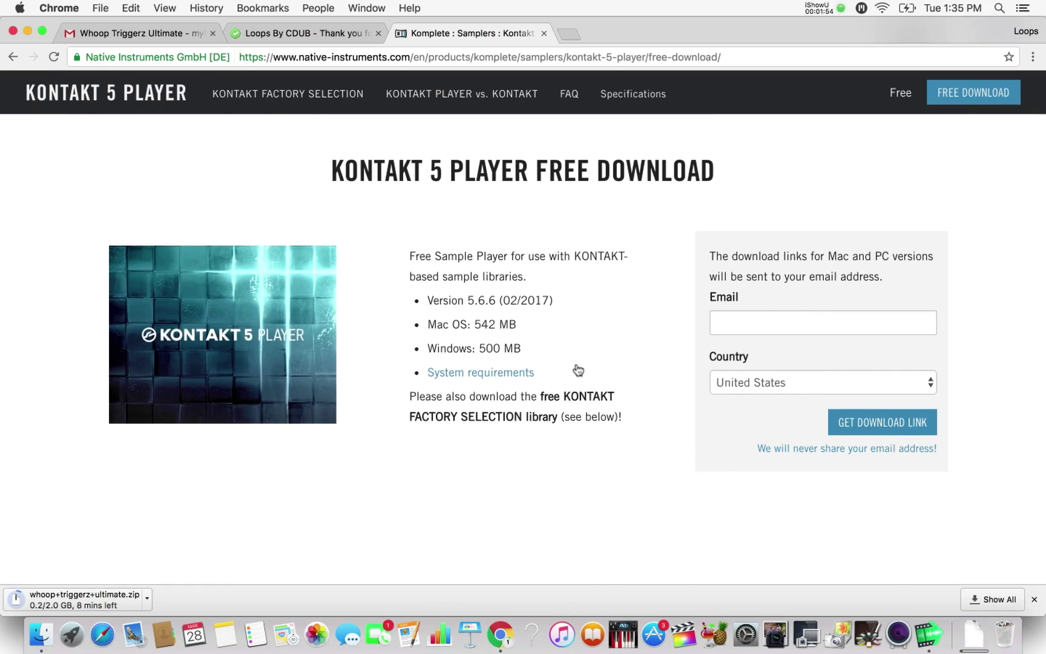
scroll(578, 369, down, 1)
- Enter the account e-mail to have the Kontakt 5 Player link sent, then return to Gmail
click(788, 308)
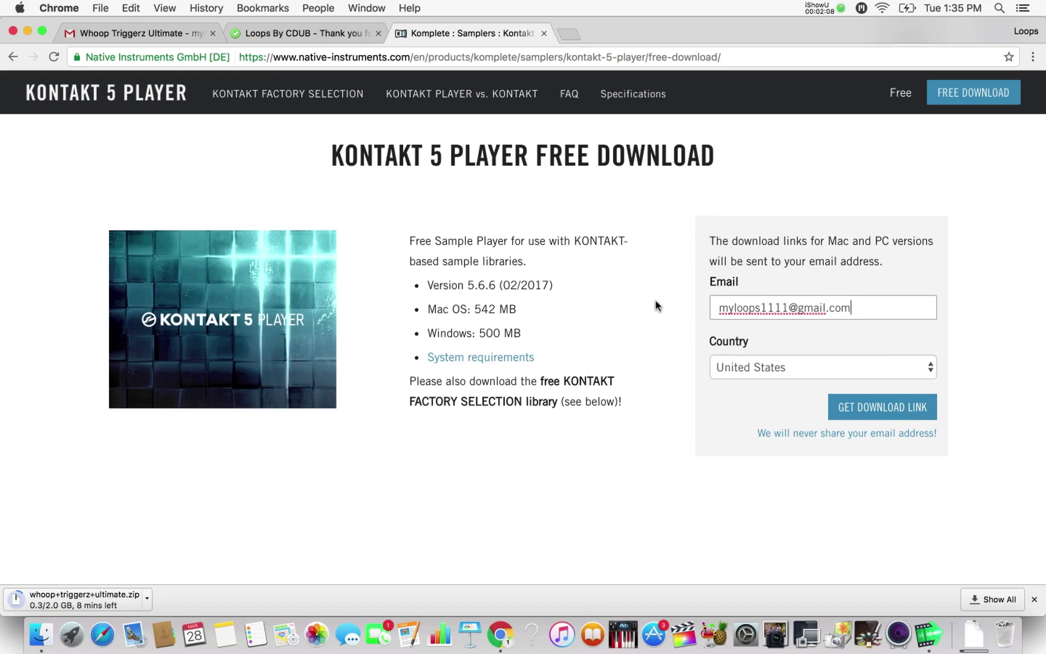
click(882, 412)
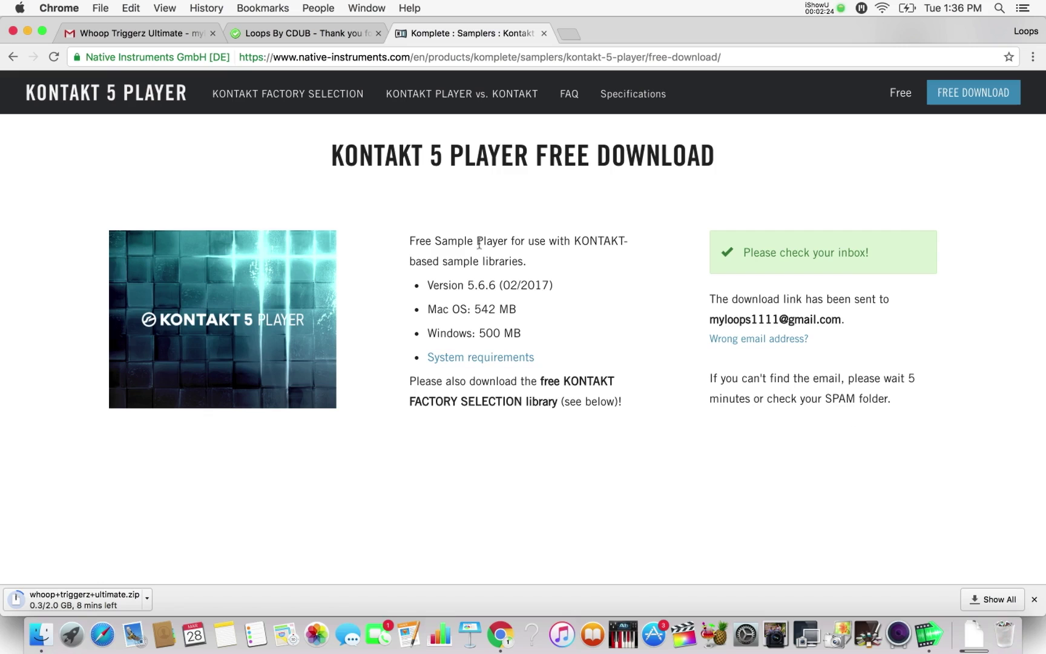
click(144, 33)
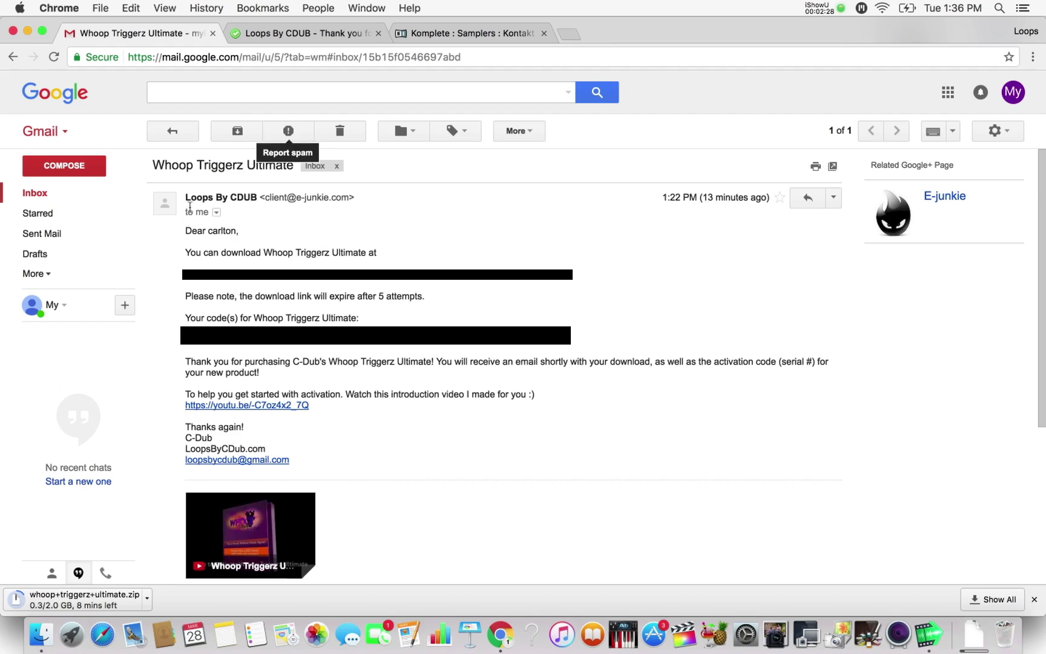
- Open the Native Instruments email under Promotions and scroll to its Kontakt 5 Player download link
click(71, 196)
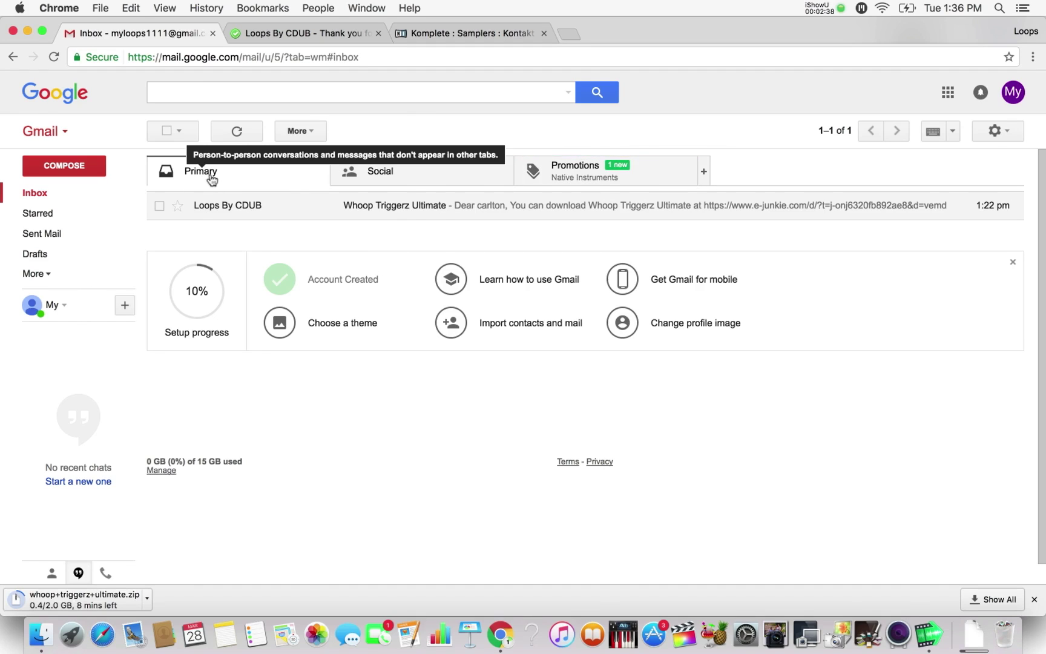
click(581, 178)
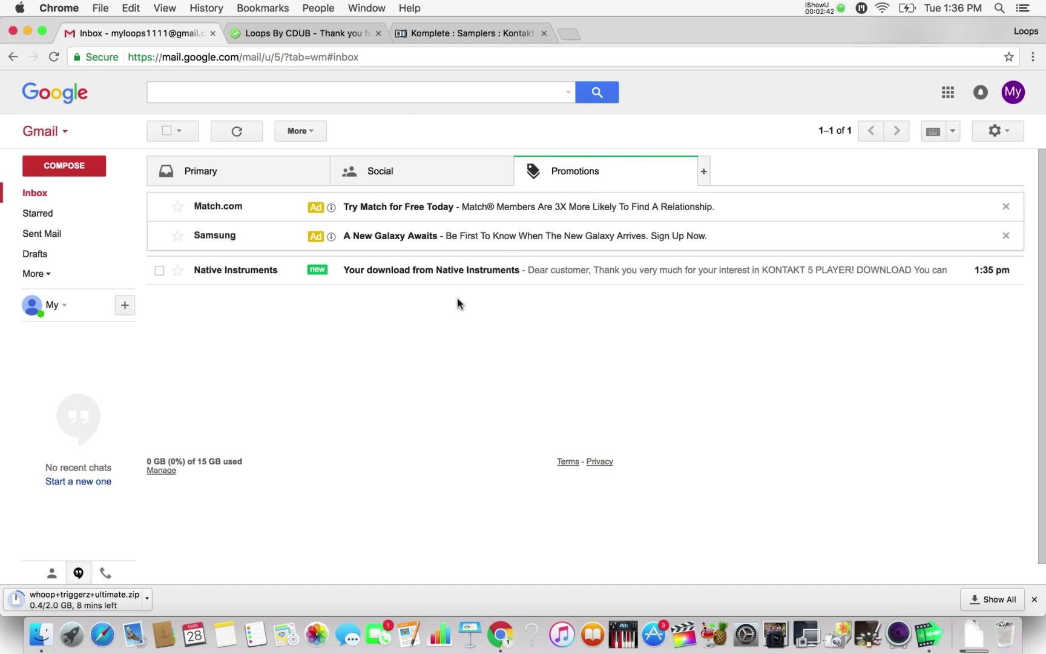
click(438, 284)
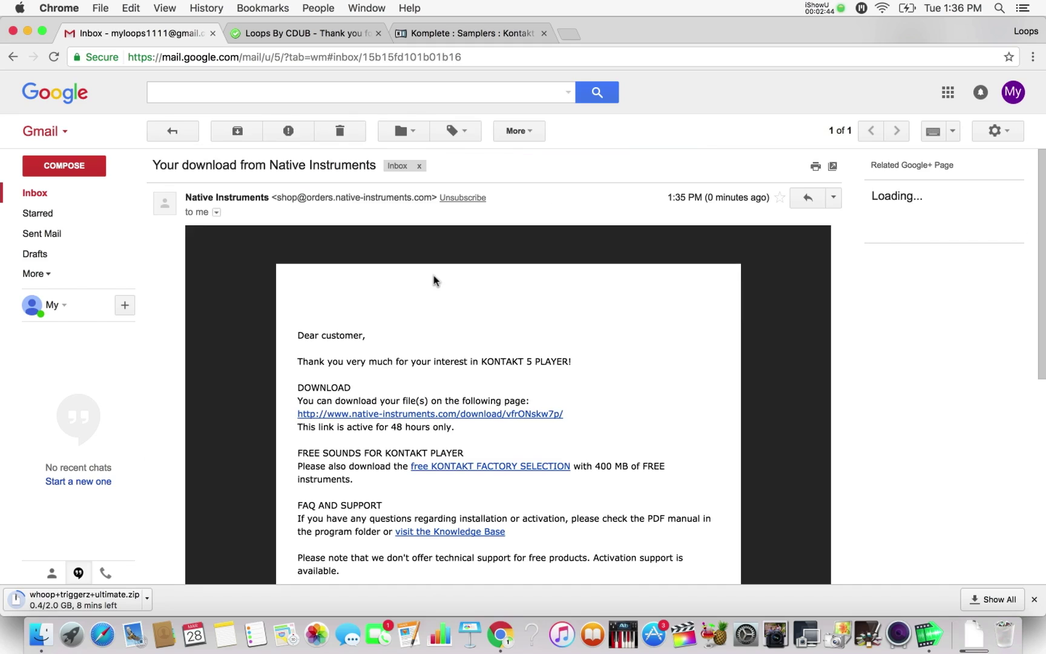
scroll(624, 378, down, 2)
scroll(627, 382, down, 3)
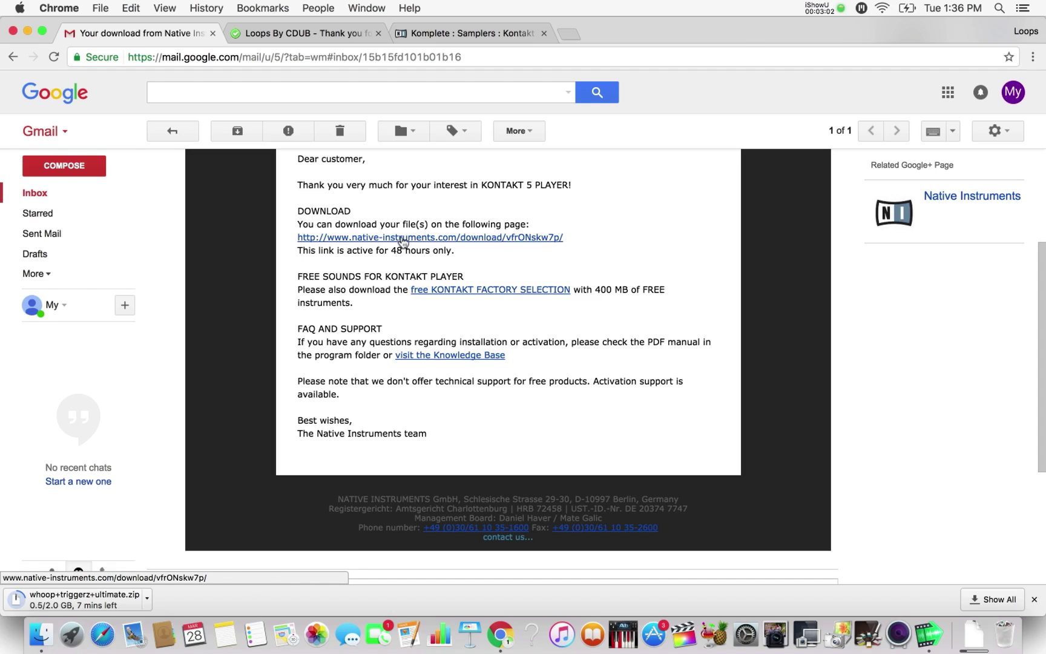
- Start the Kontakt 5 Player Mac (542 MB) download from the email link, then cancel it
click(402, 238)
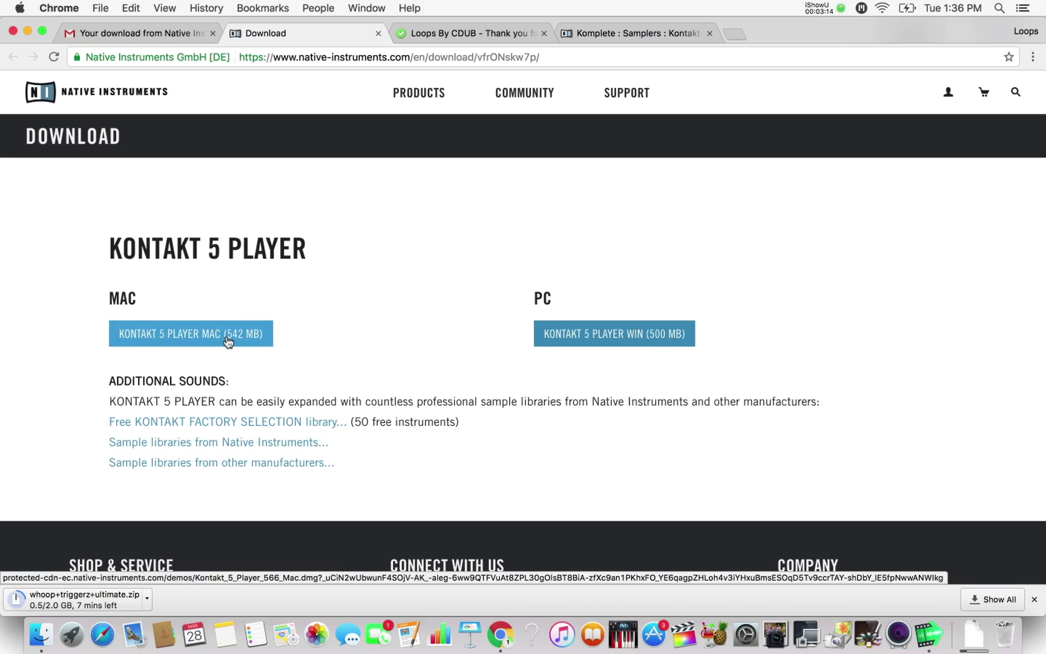
click(228, 341)
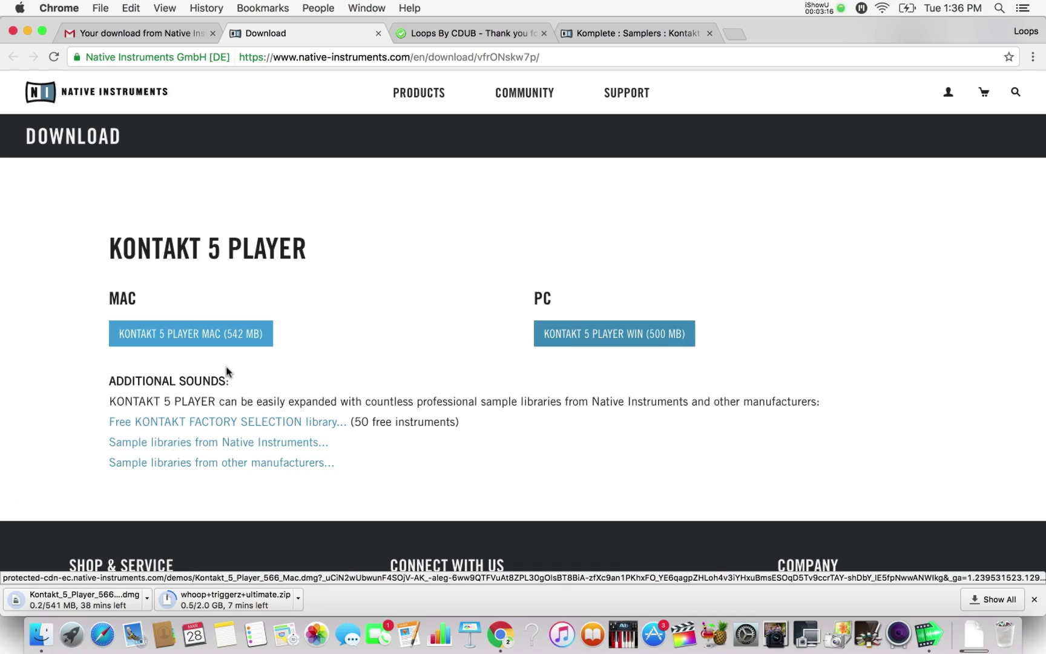
click(147, 599)
click(152, 600)
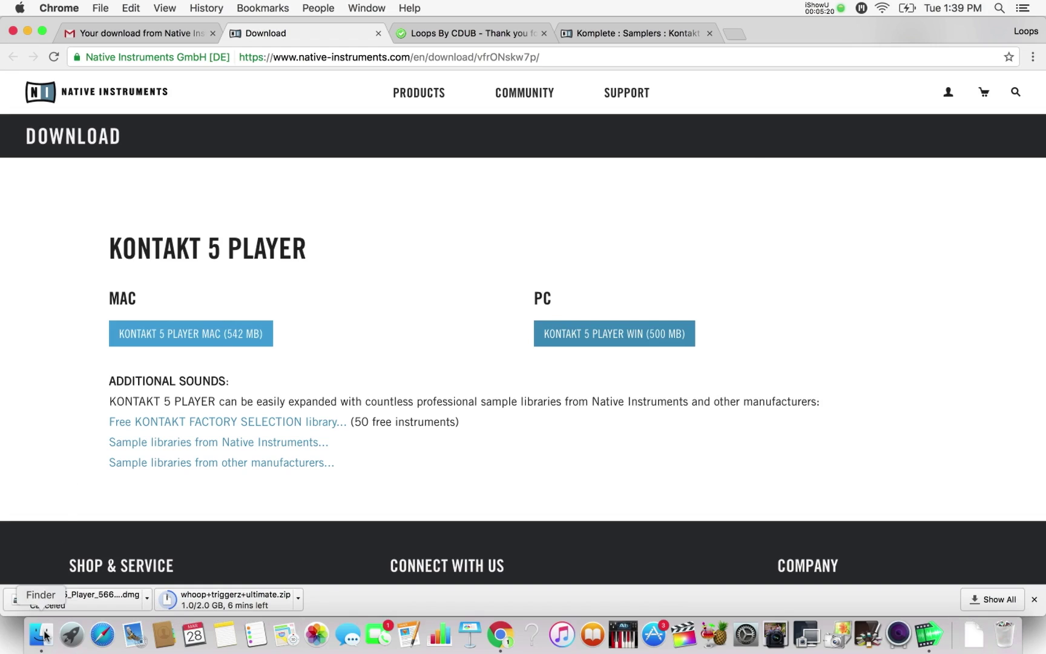
- Mount Kontakt_5_Player_566_Mac.dmg from Downloads and launch the Installer Mac.pkg, allowing its check
click(44, 633)
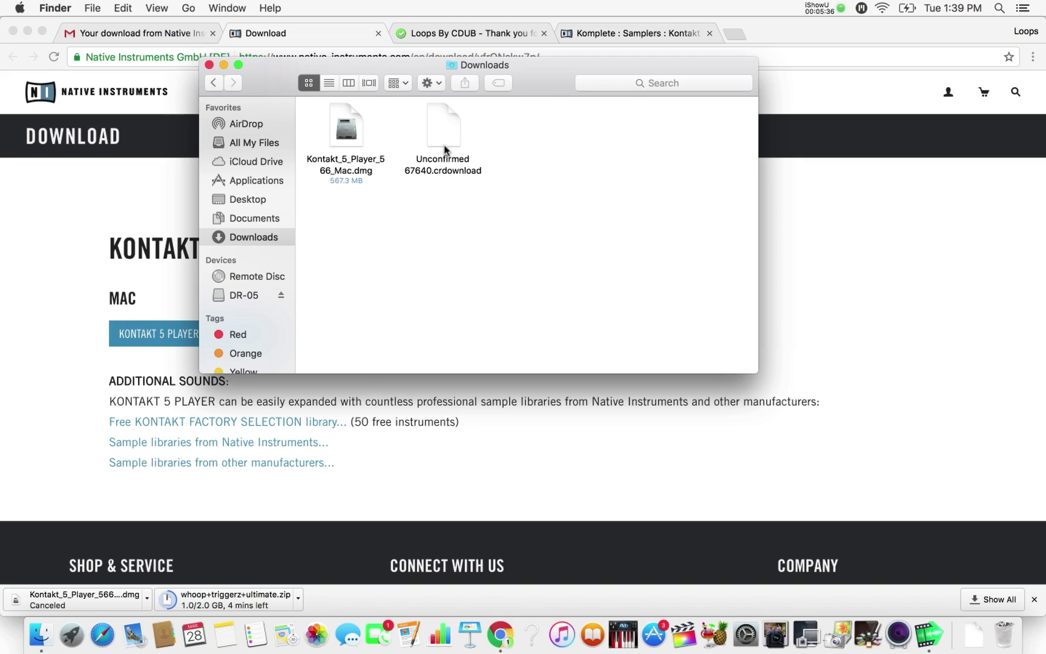
double_click(346, 135)
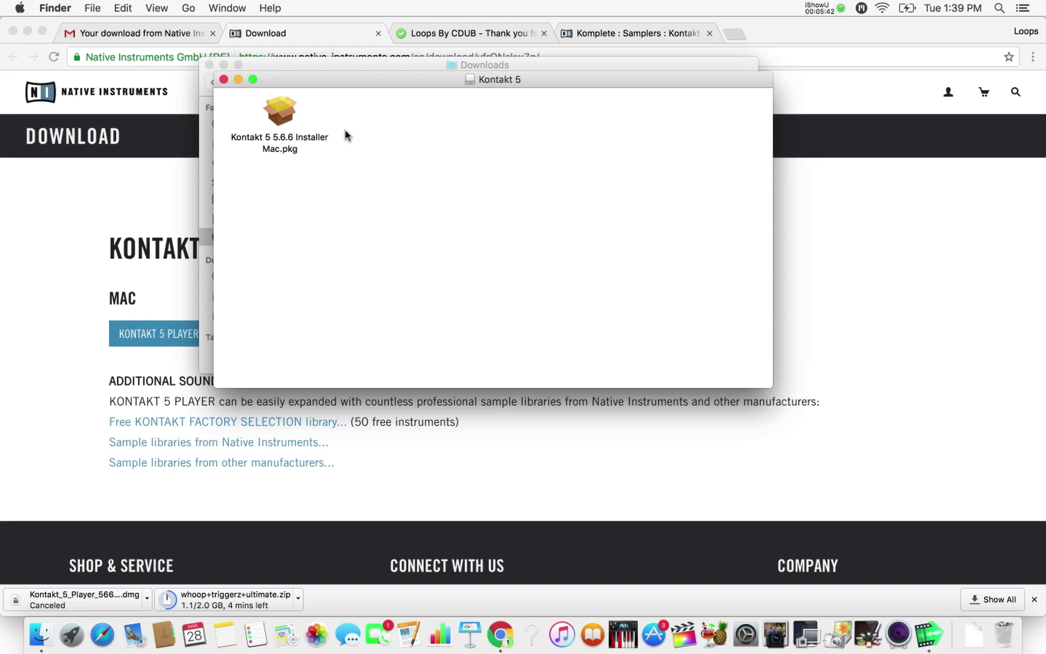
double_click(285, 116)
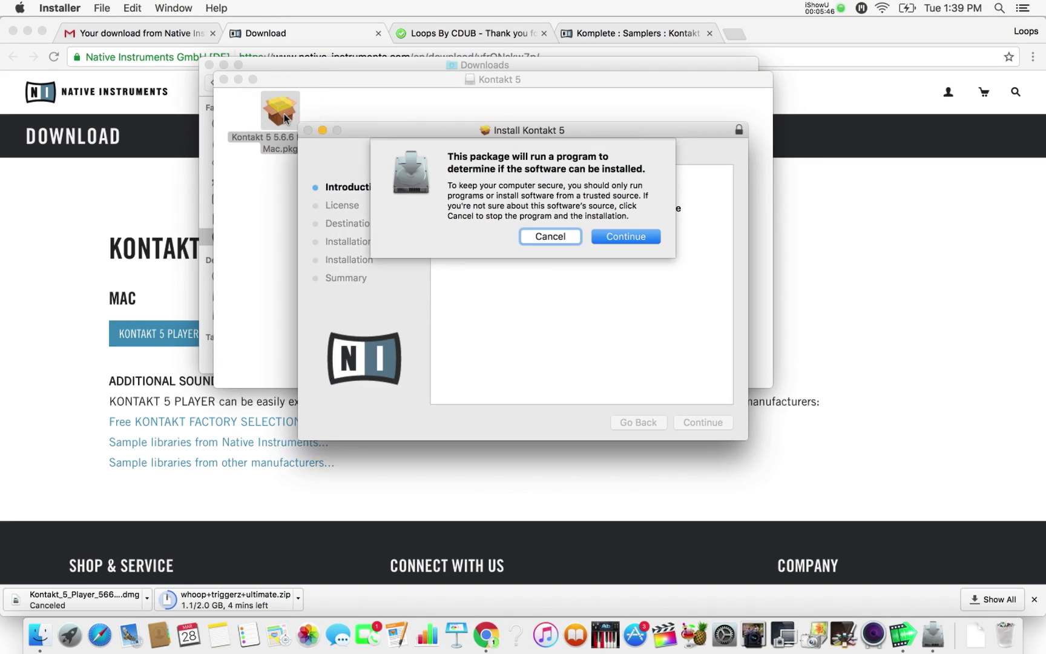
click(630, 233)
- Agree to the licence and run the standard Kontakt 5 install on Macintosh HD, authorising with the password
click(703, 423)
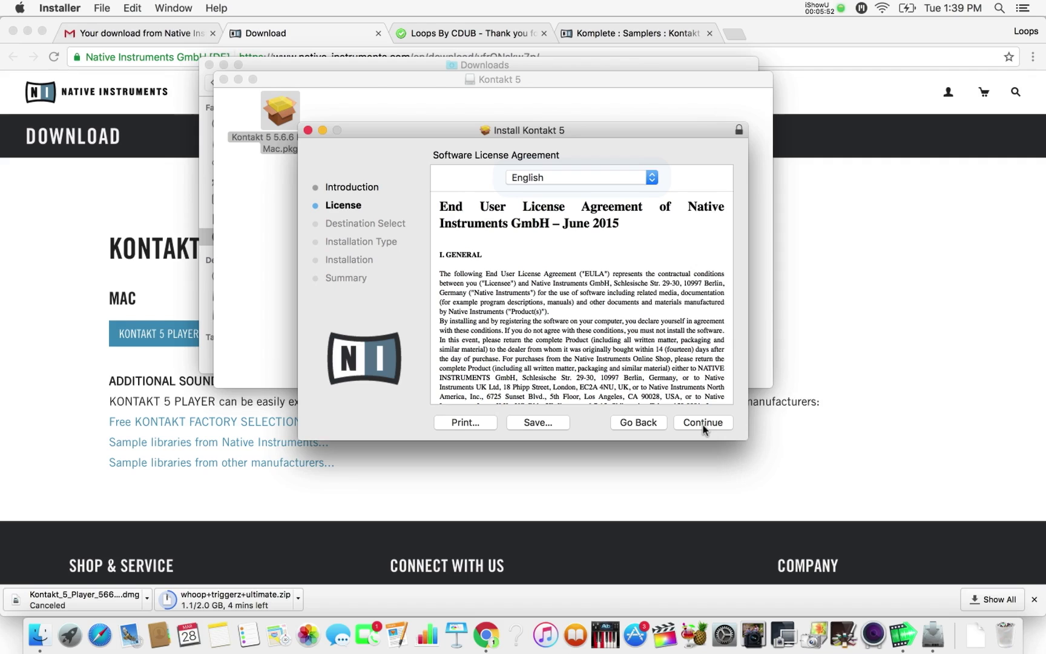
click(700, 421)
click(659, 249)
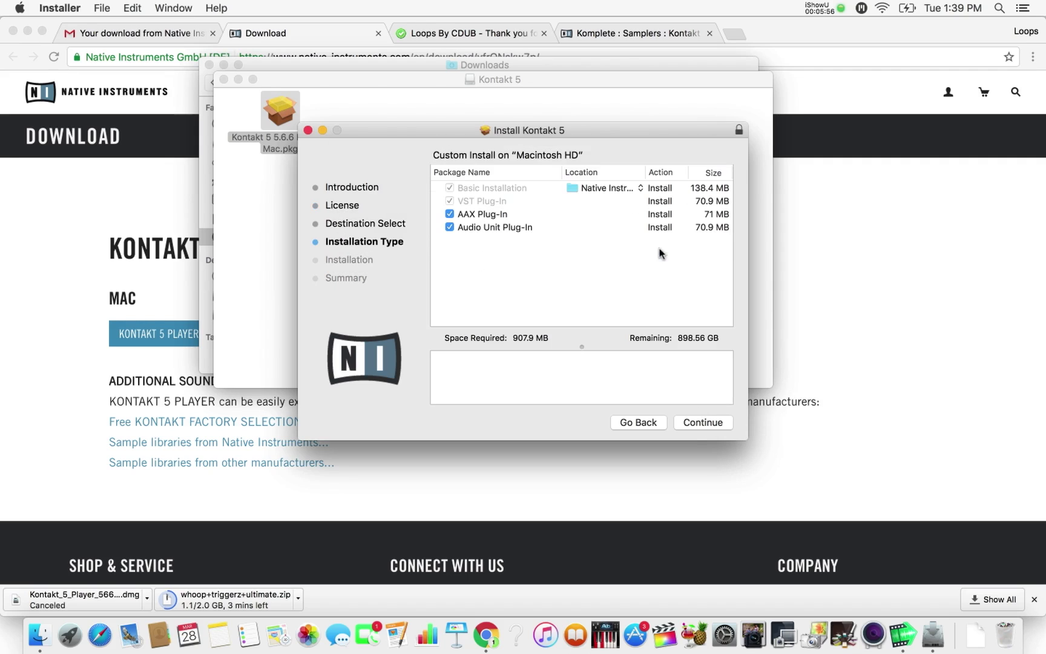
click(697, 424)
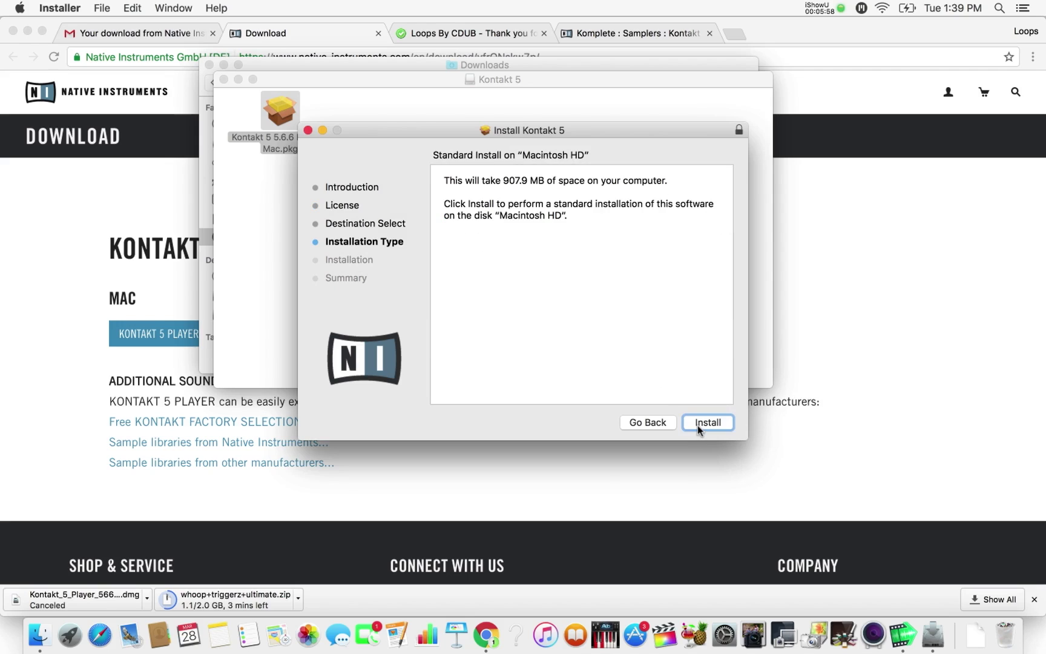
click(698, 425)
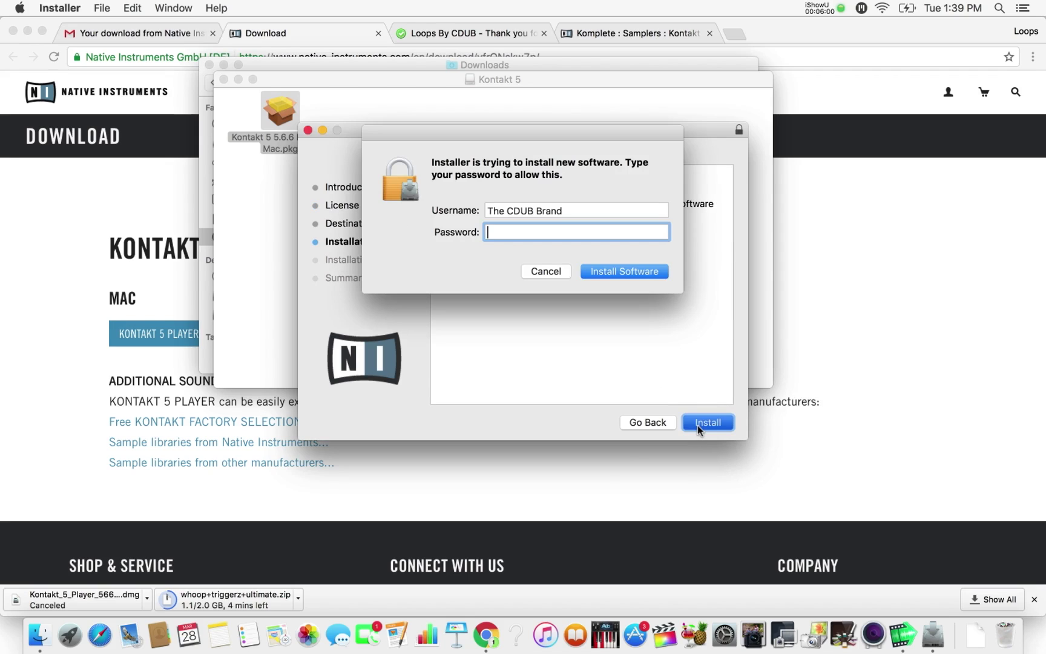
text(•••••••)
click(627, 270)
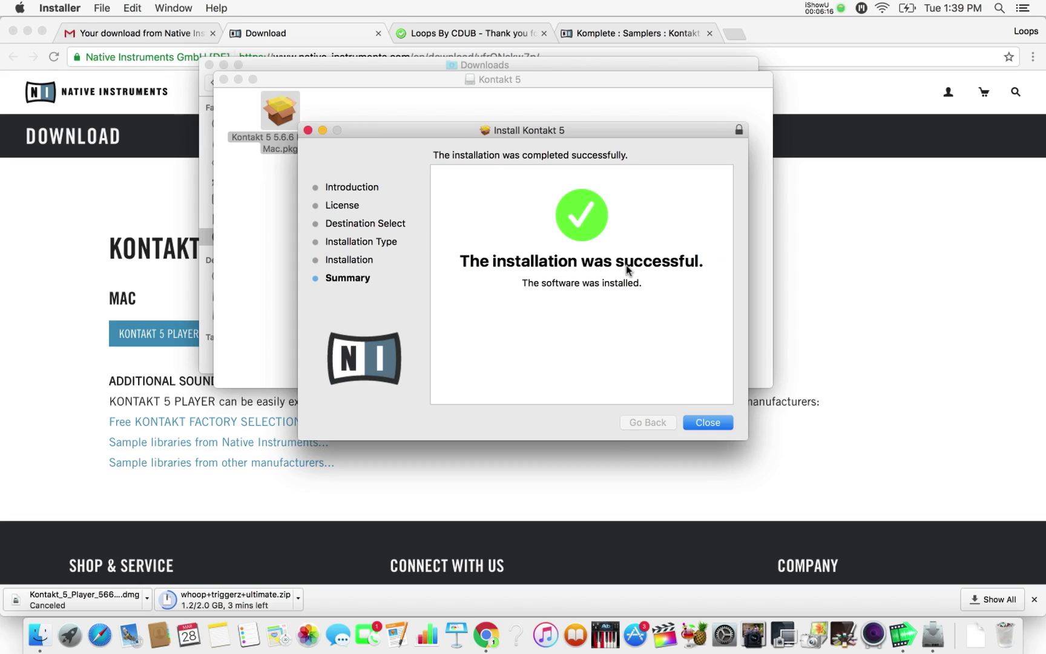
- Close the installer, open Applications > Native Instruments > Kontakt 5, and add Kontakt 5 to the Dock
click(710, 426)
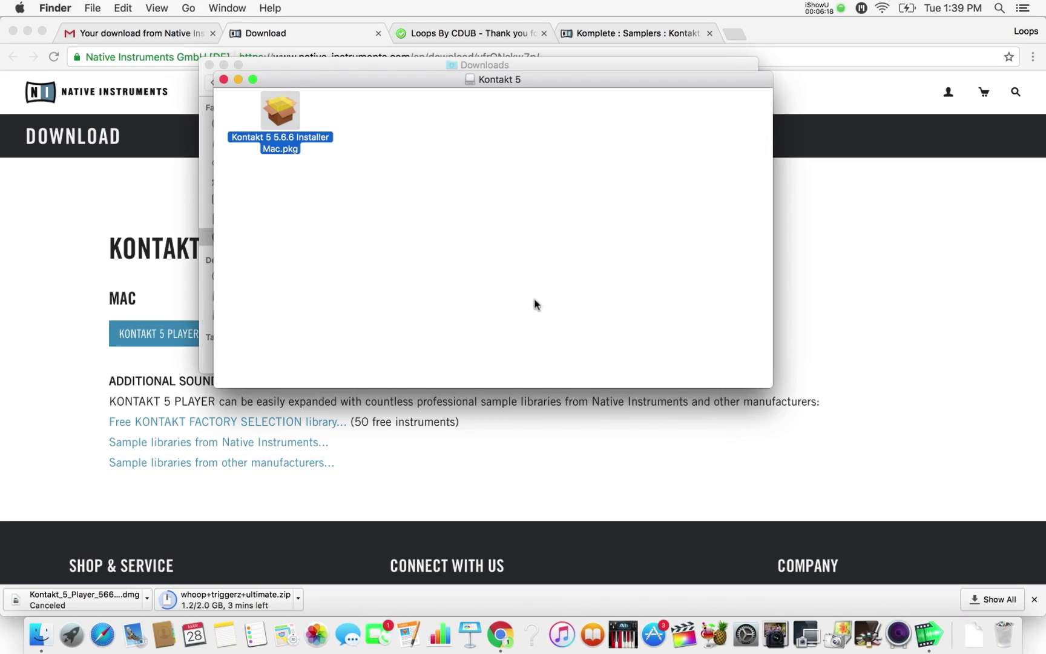
click(223, 79)
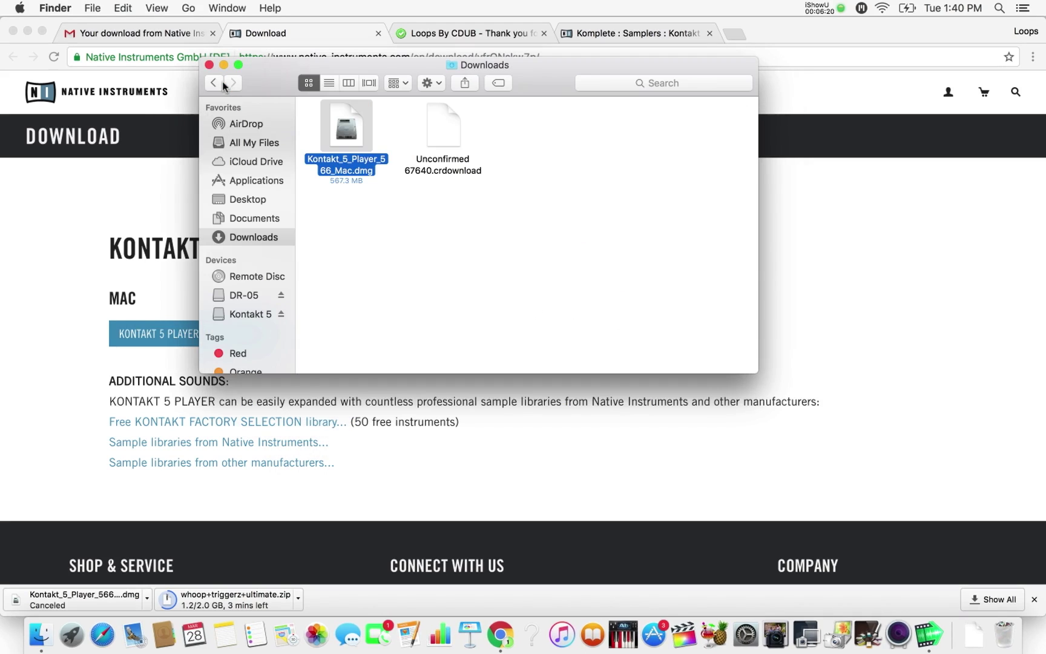
click(250, 181)
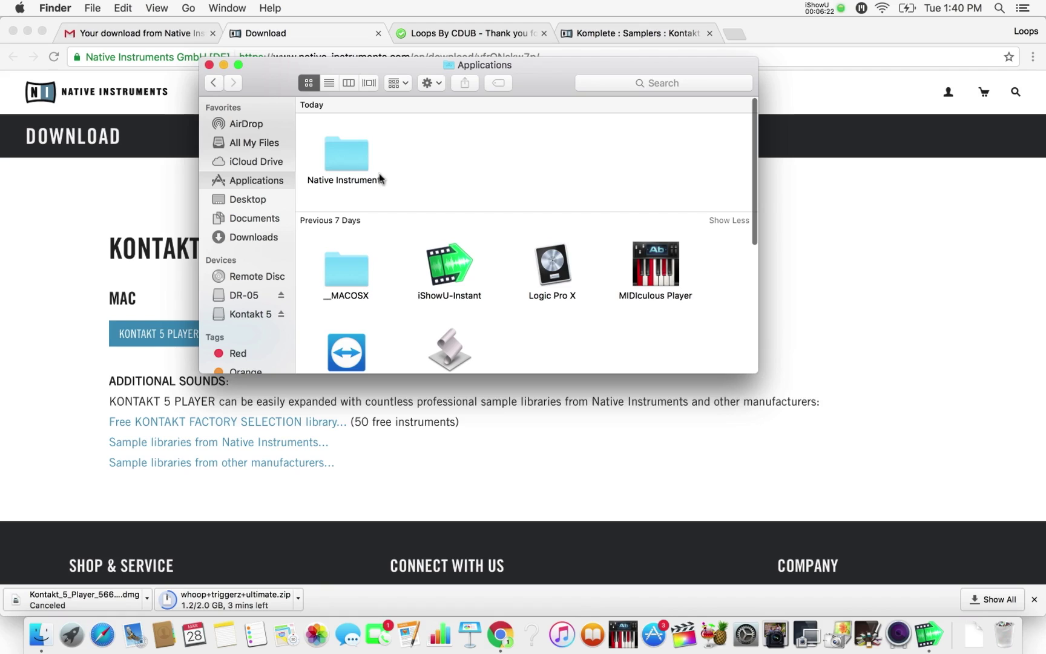
click(349, 158)
double_click(349, 158)
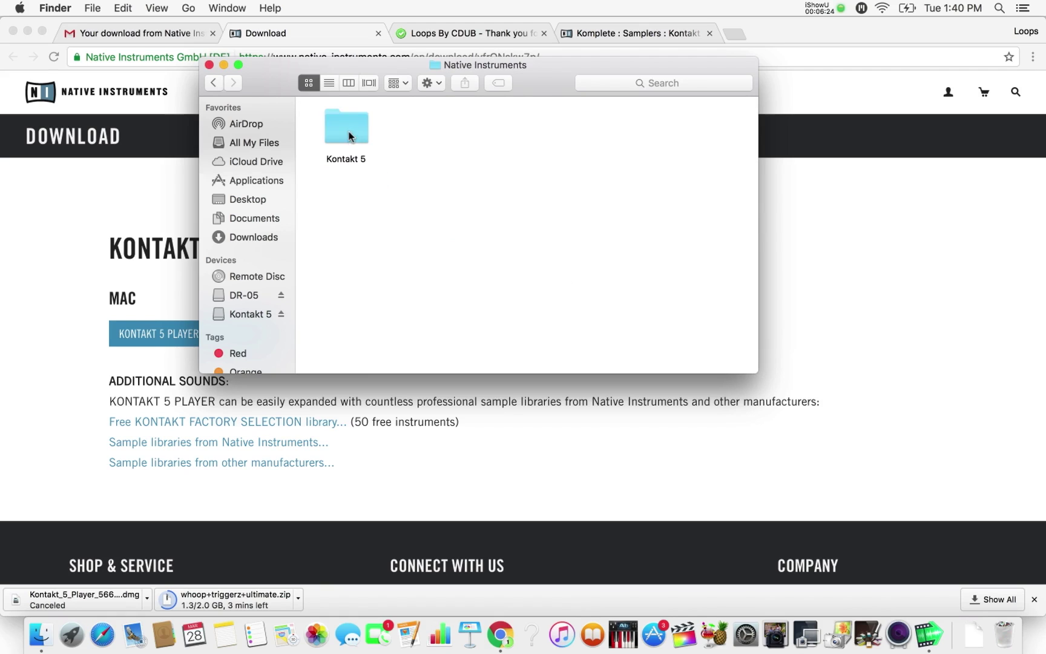
double_click(349, 135)
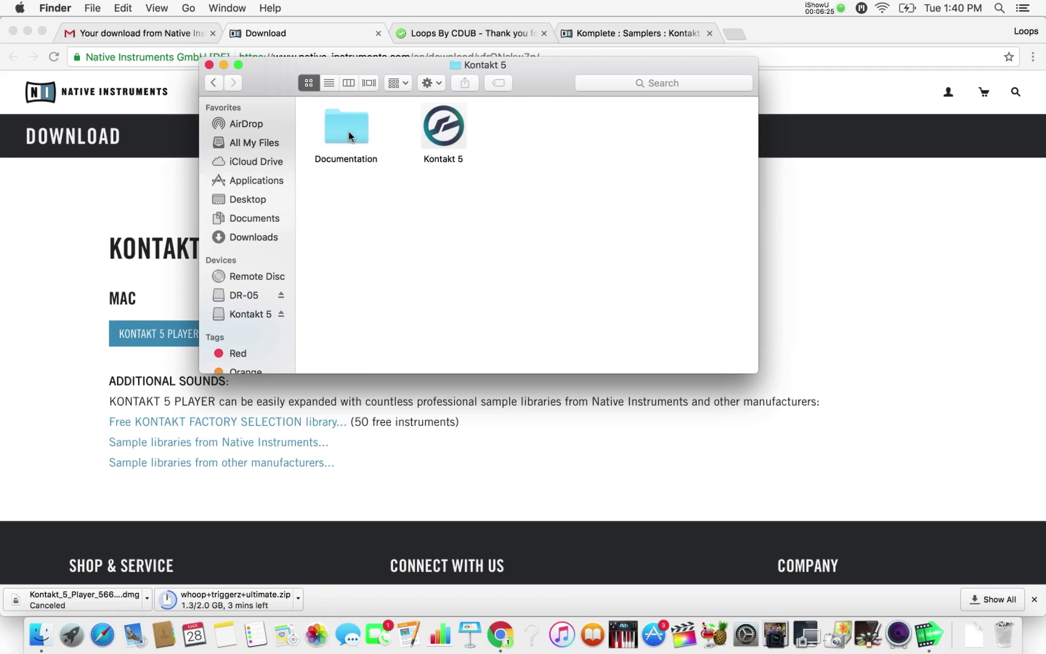
click(444, 136)
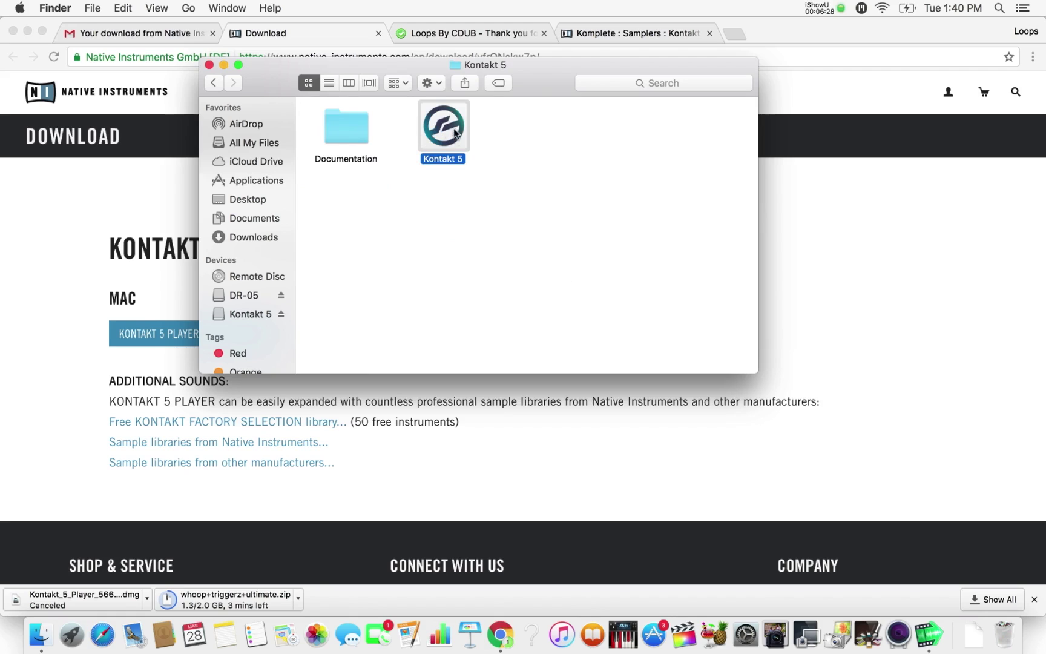
drag(450, 134, 644, 641)
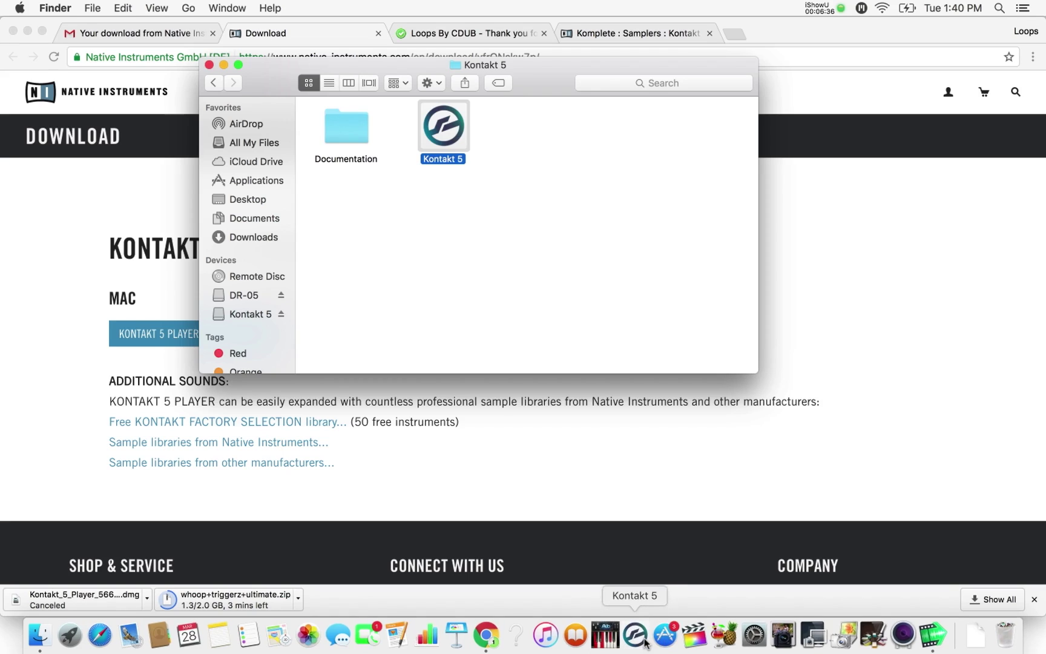
- Launch Kontakt 5 from the Dock and authorise it with the account password
click(636, 637)
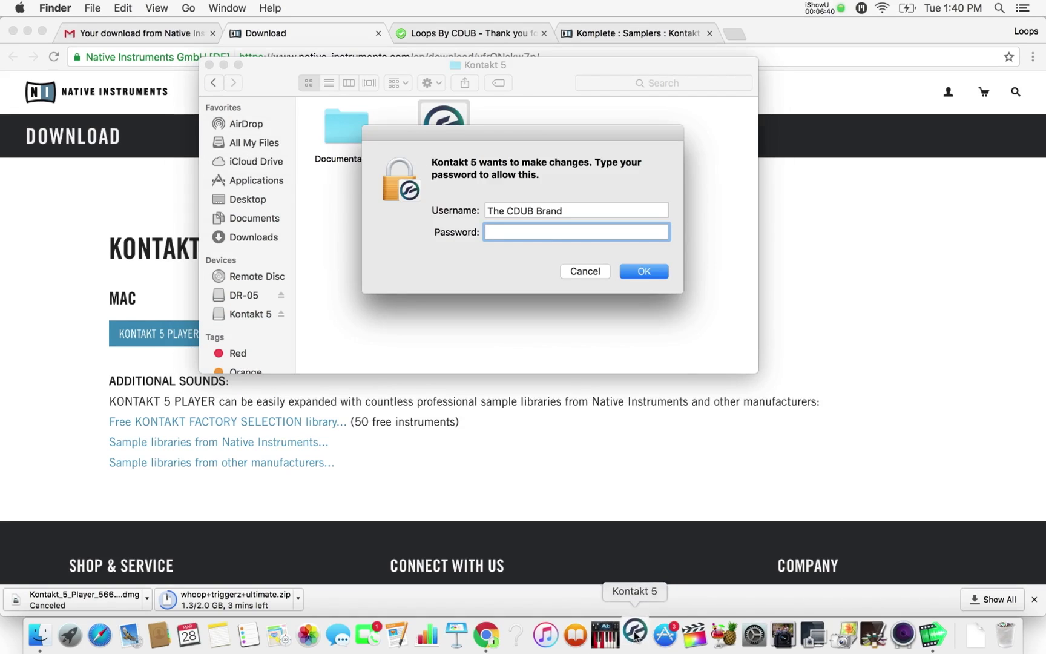
text(•••••••)
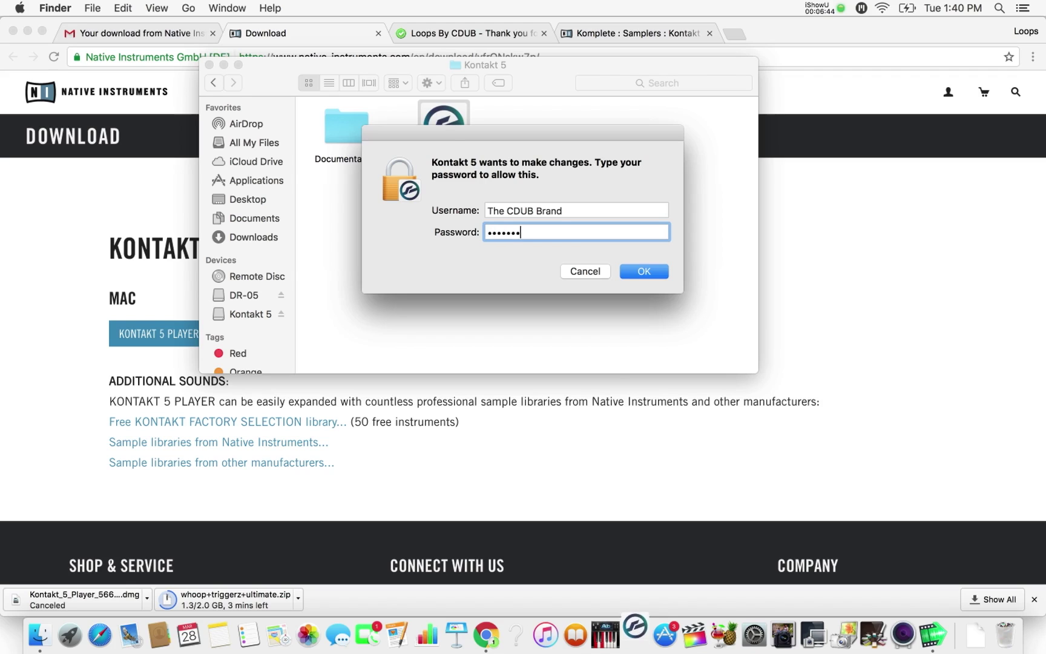
key(Return)
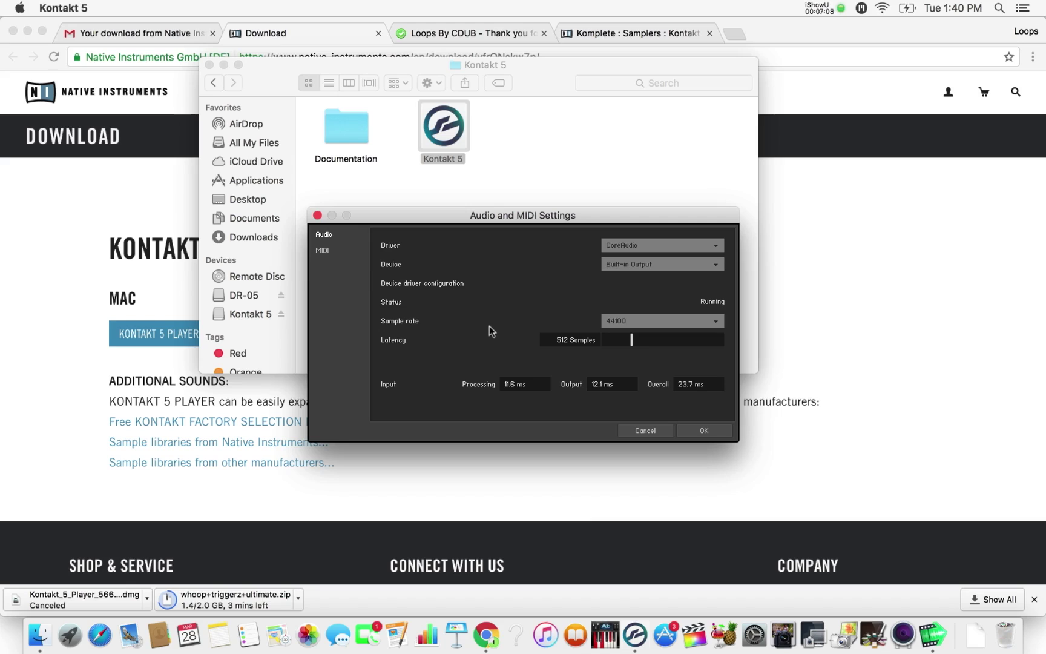
- Set the Kontakt audio device to Samson Meteor Mic and confirm the audio settings
click(716, 265)
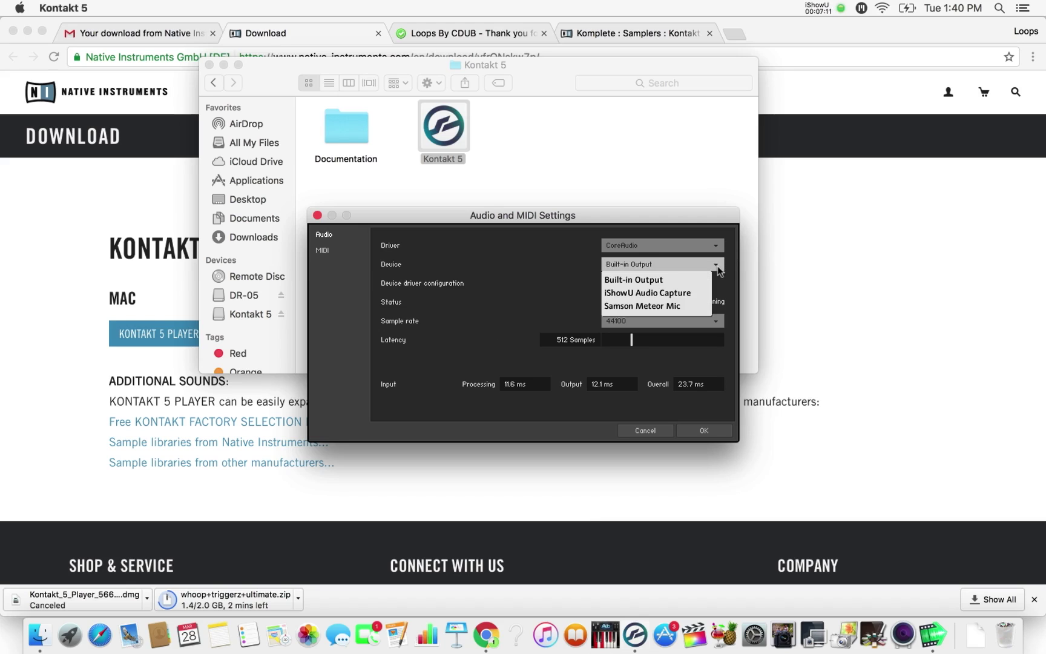
click(681, 307)
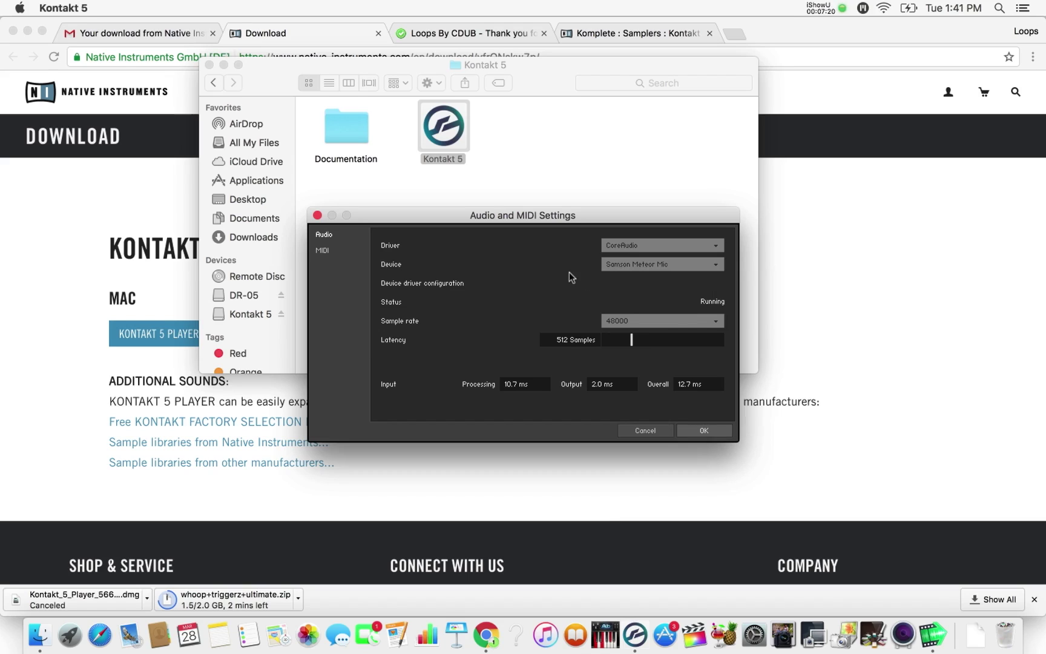
click(641, 263)
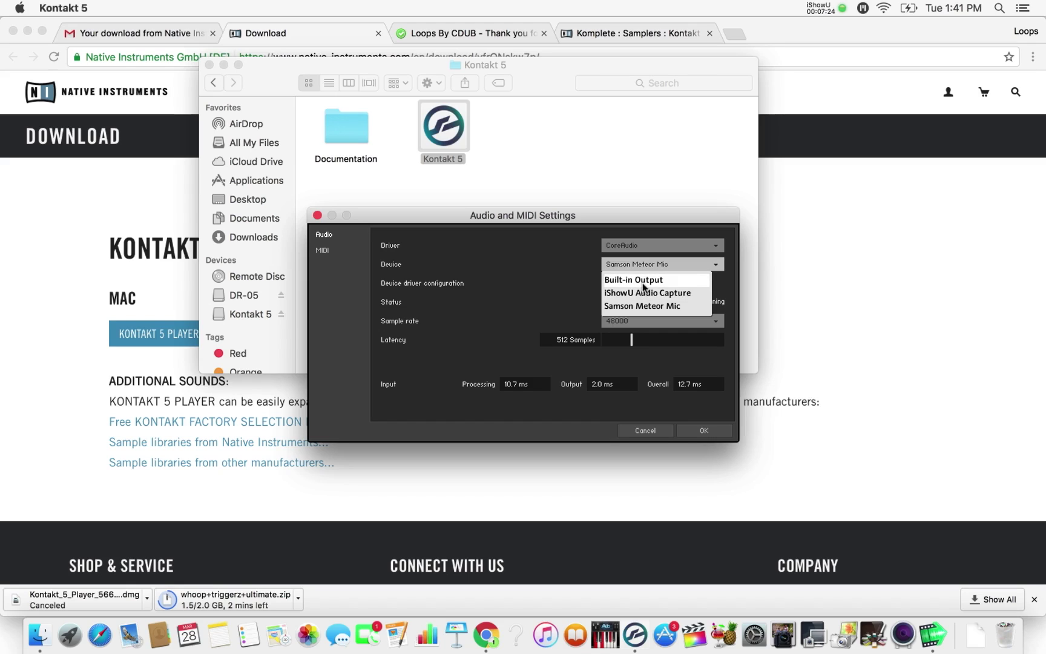
click(536, 292)
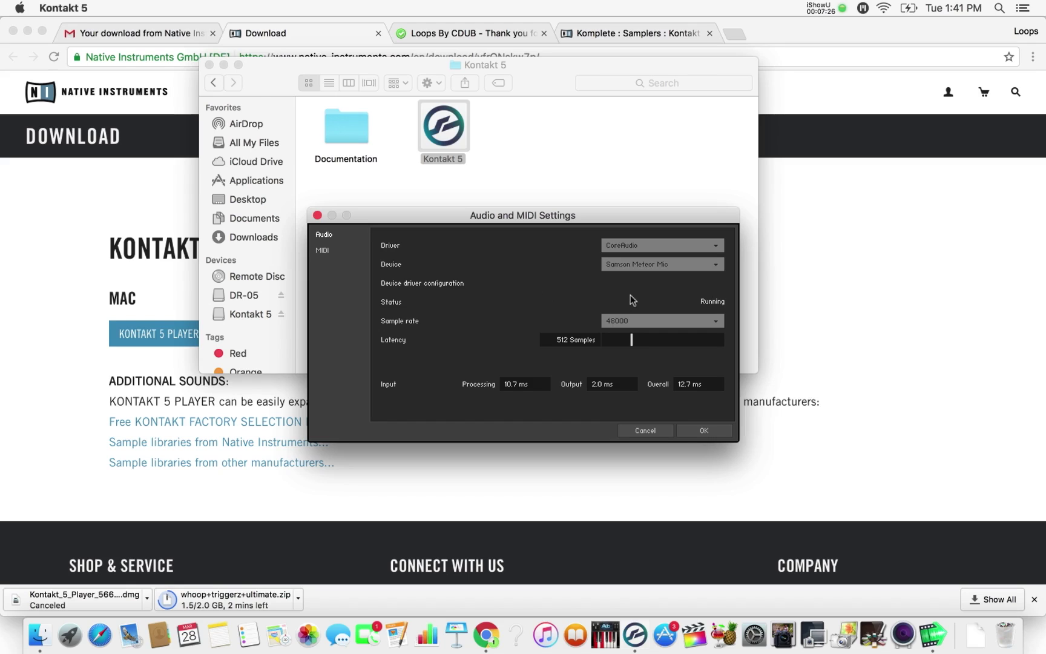
click(704, 431)
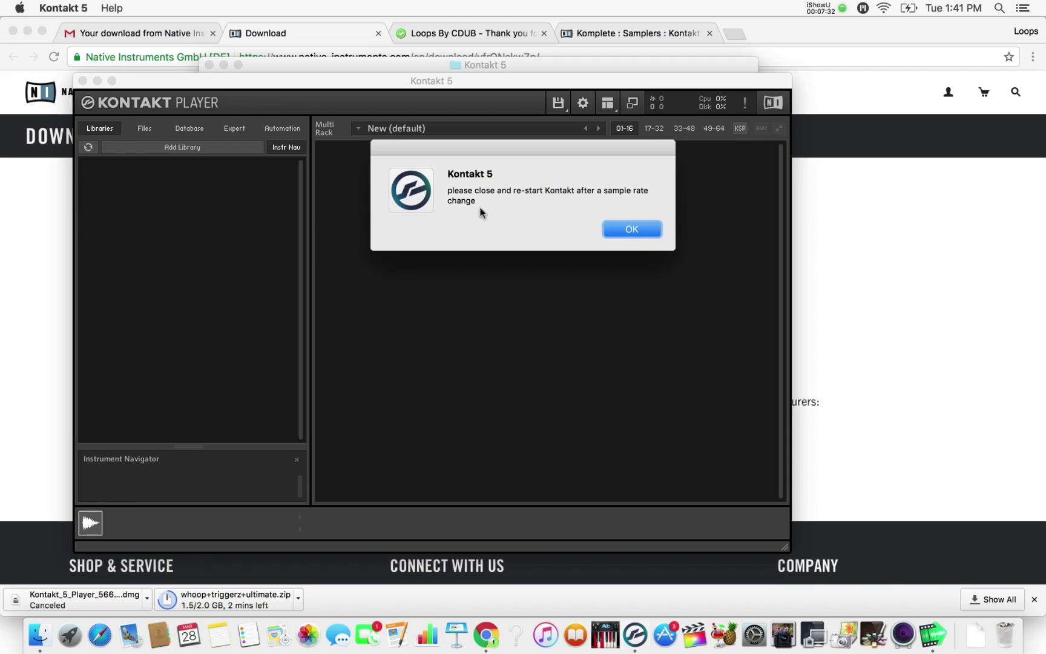
- Dismiss the restart alert and move the Kontakt window up just below the address bar
click(646, 231)
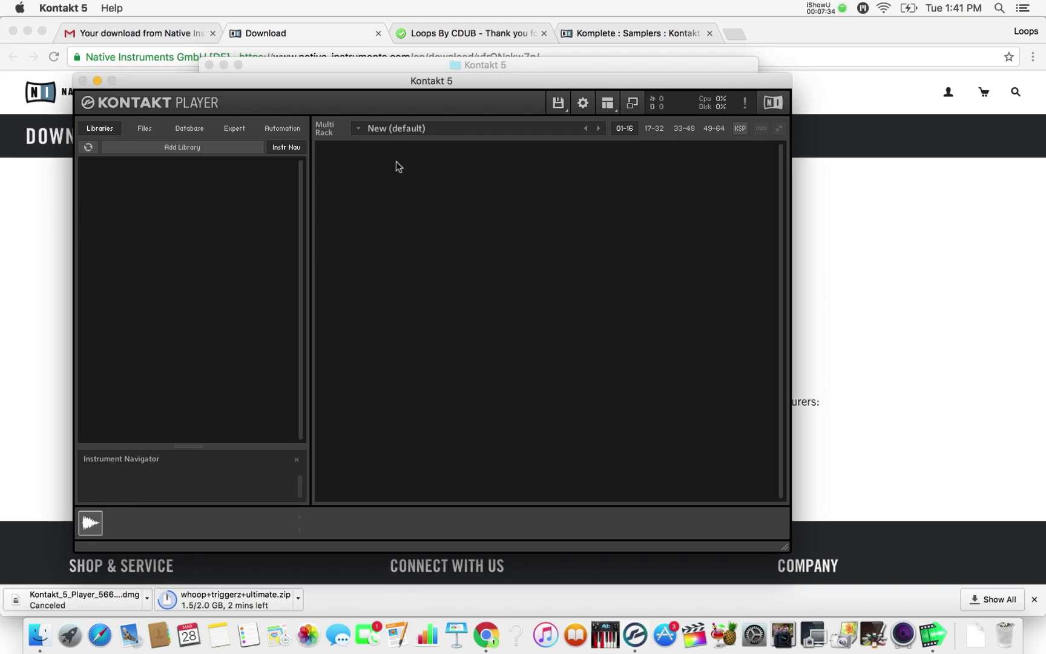
drag(356, 81, 393, 38)
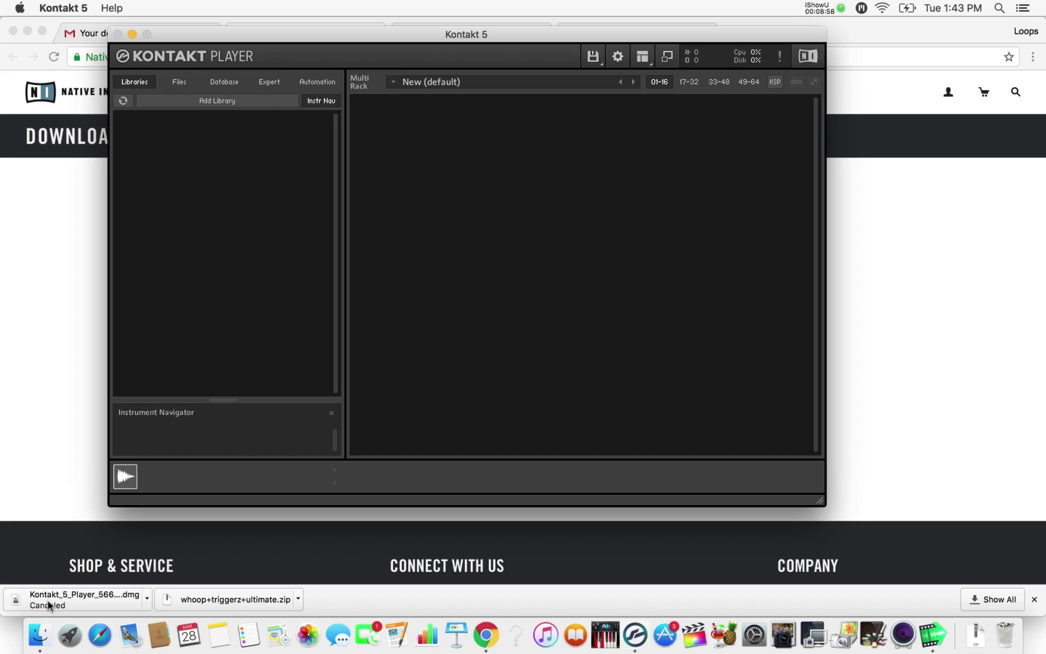
- Place a Finder Downloads window beside Kontakt and select the 2.16 GB whoop+triggerz+ultimate.zip
click(44, 632)
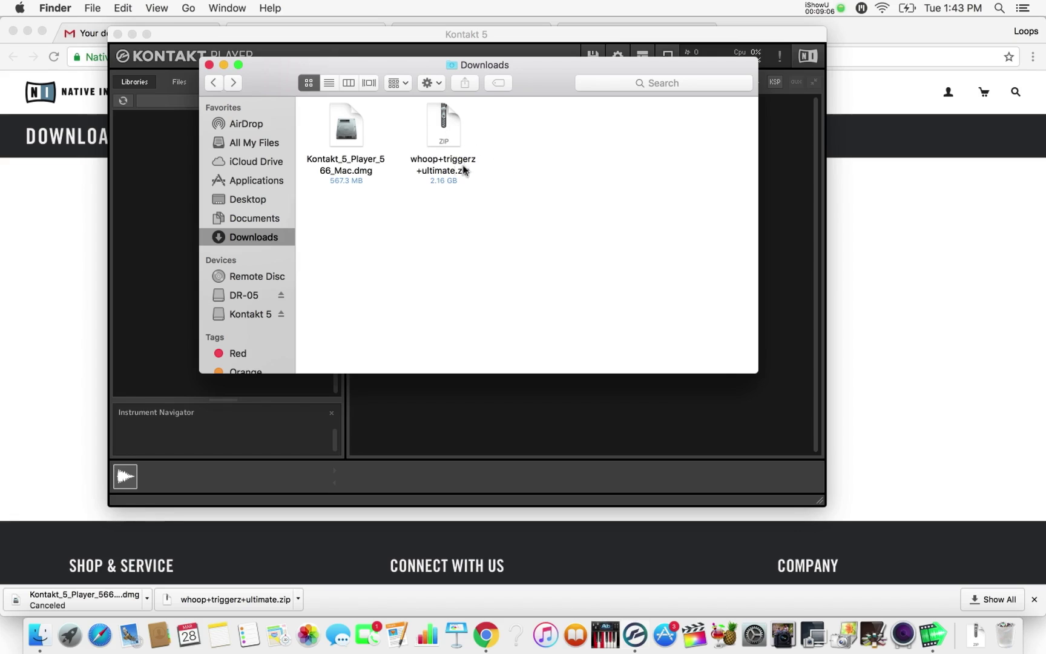
drag(370, 68, 665, 120)
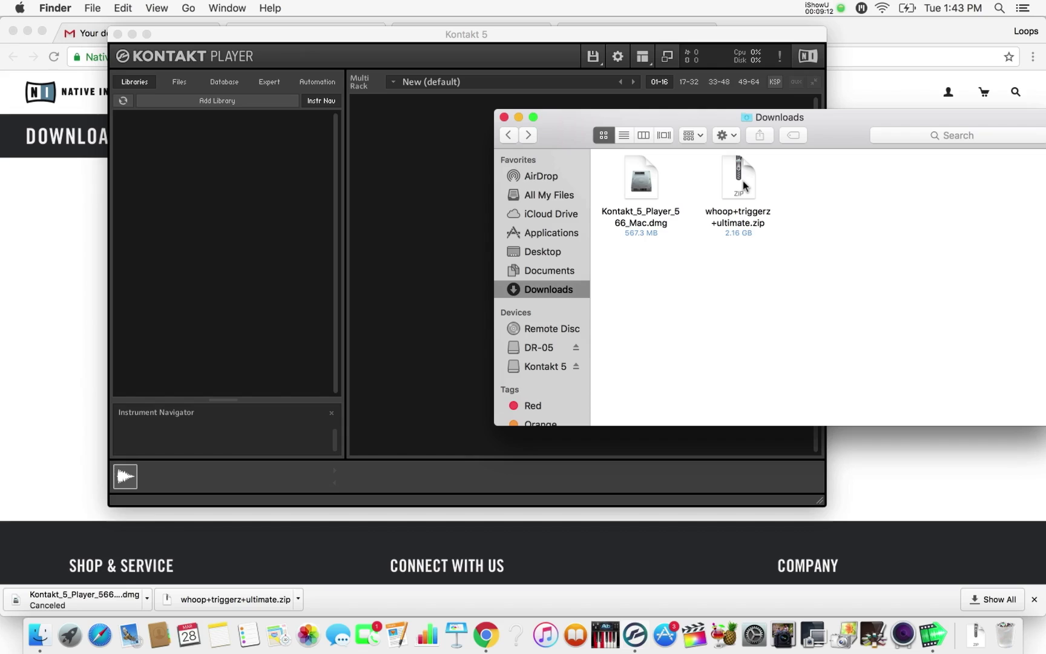
click(743, 184)
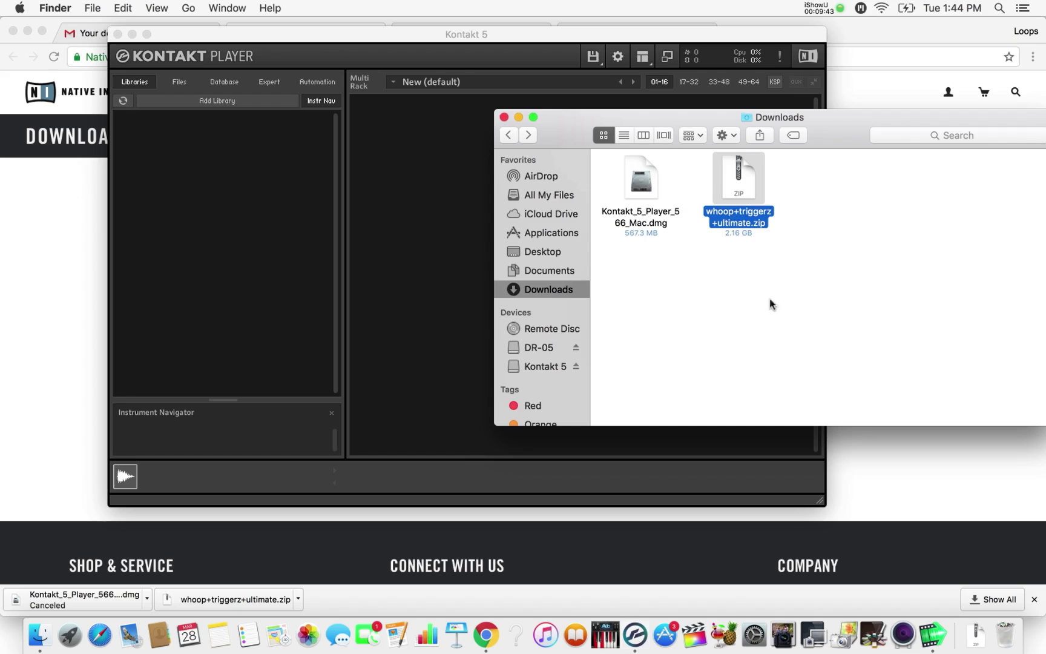
- Extract whoop+triggerz+ultimate.zip with Archive Utility and open the resulting Whoop Triggerz Ultimate folder
double_click(741, 194)
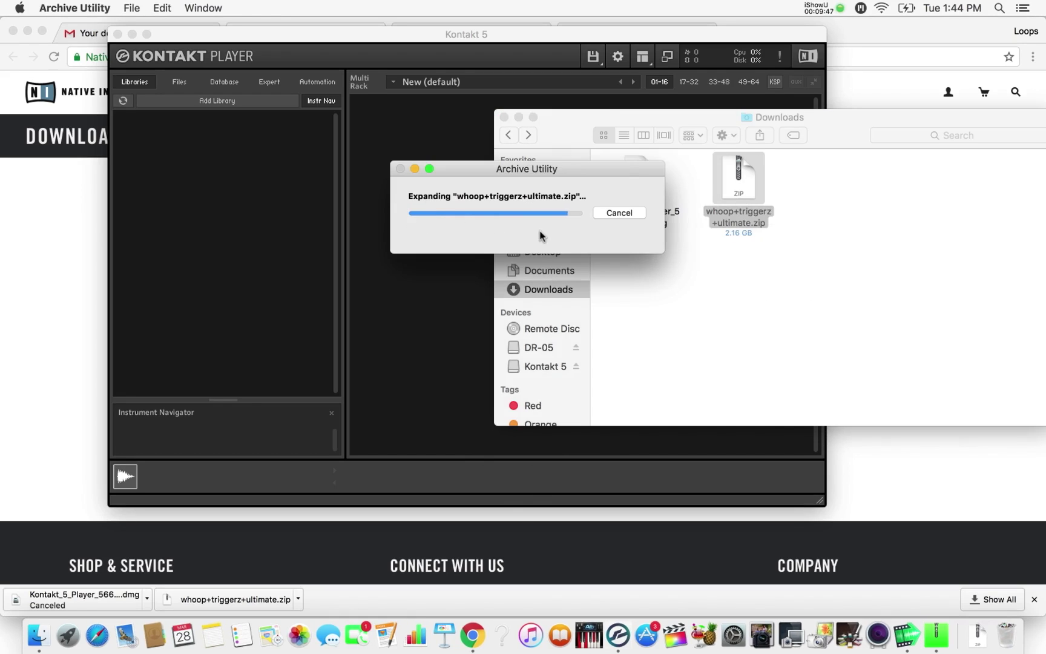
drag(732, 180, 670, 315)
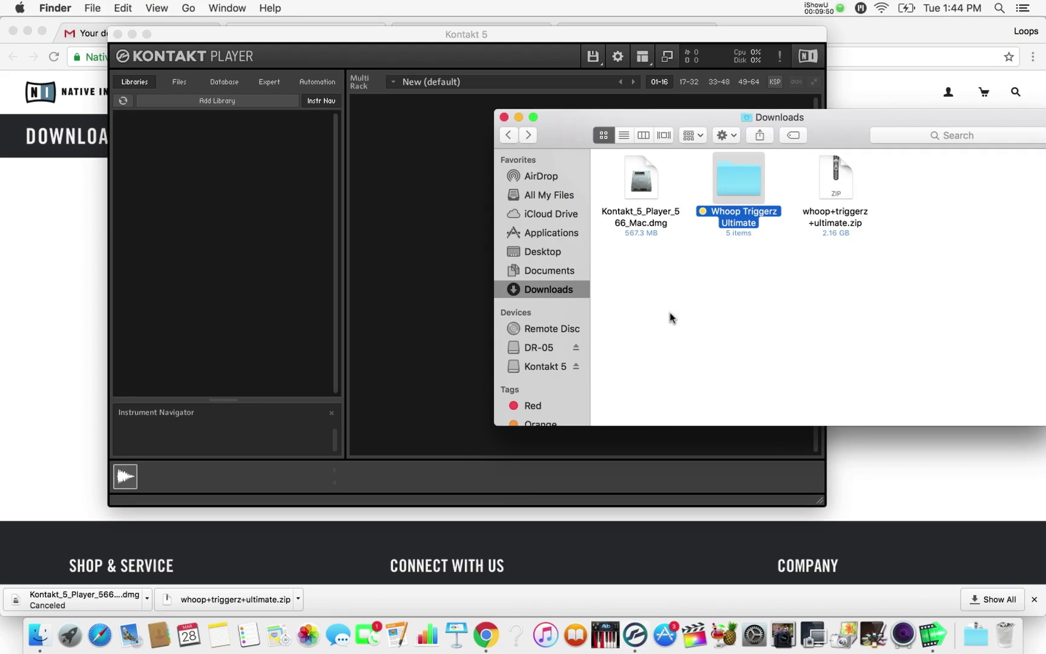
double_click(751, 190)
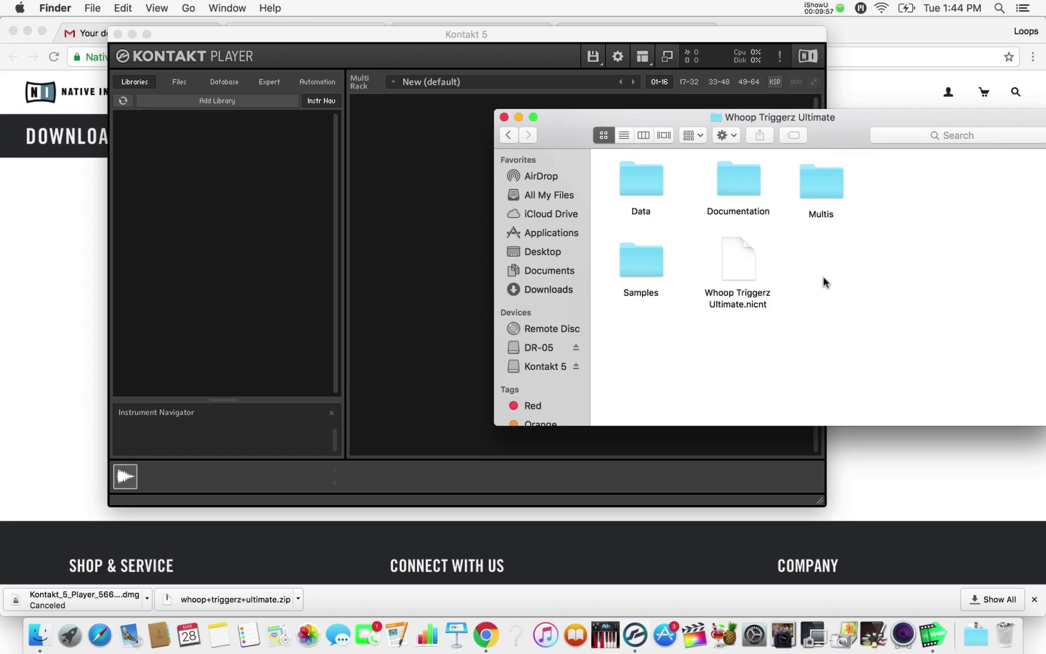
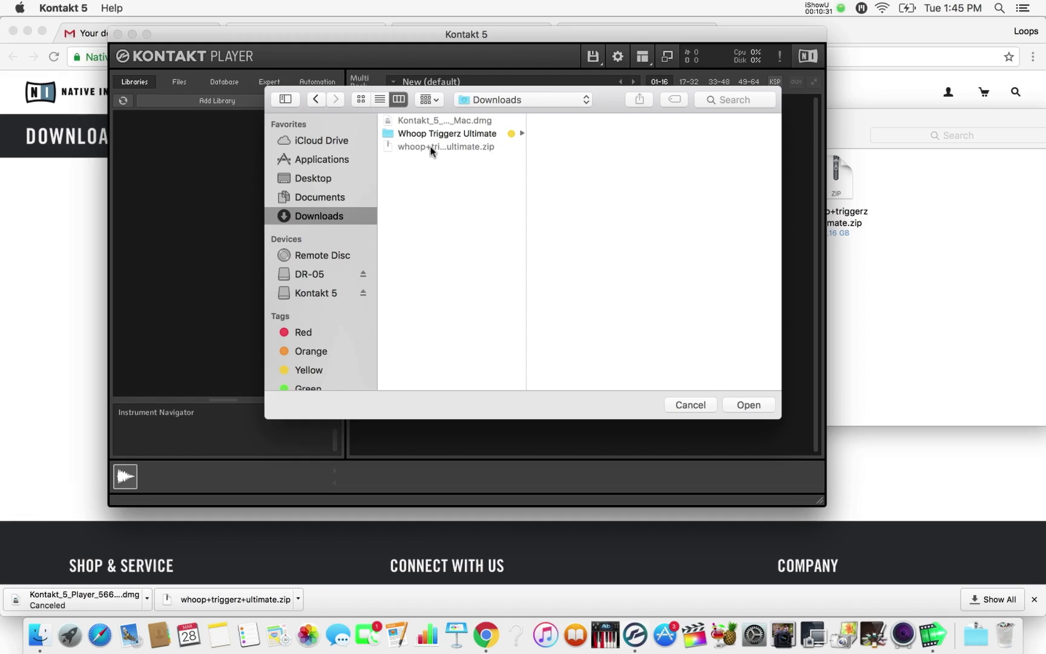
- Add the Whoop Triggerz Ultimate library folder, authorising the change with the admin password
click(390, 136)
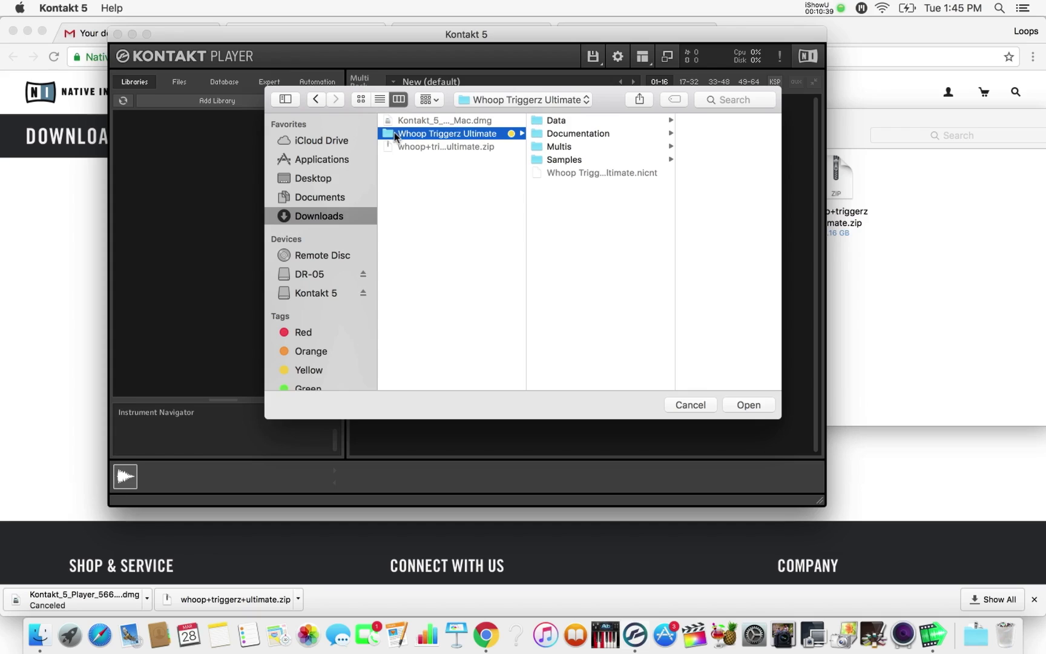
click(749, 411)
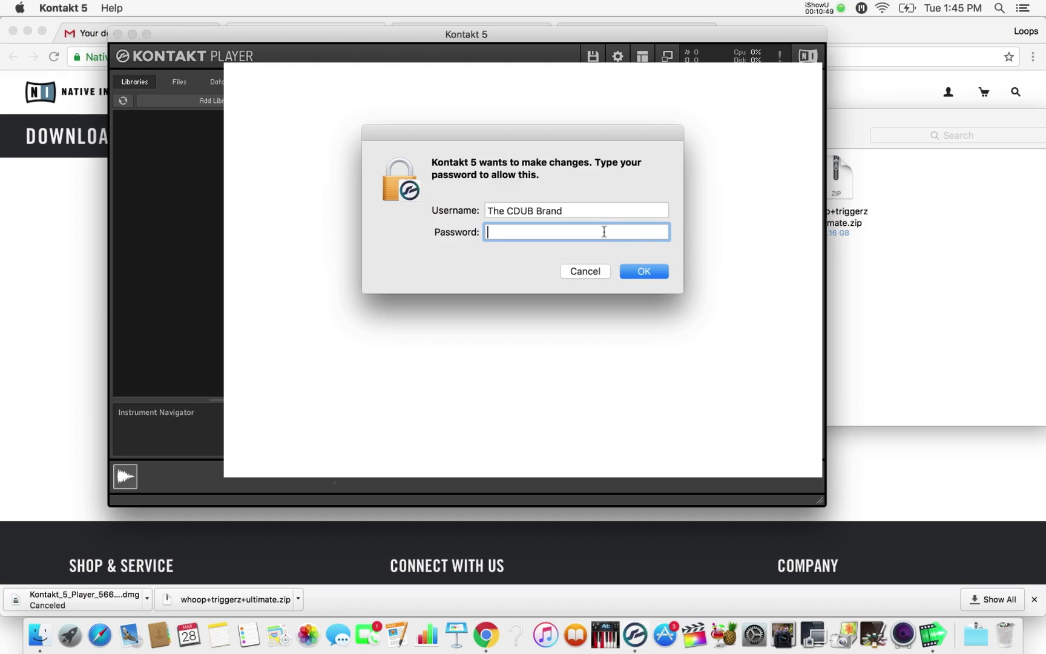
text(•••••••)
key(Return)
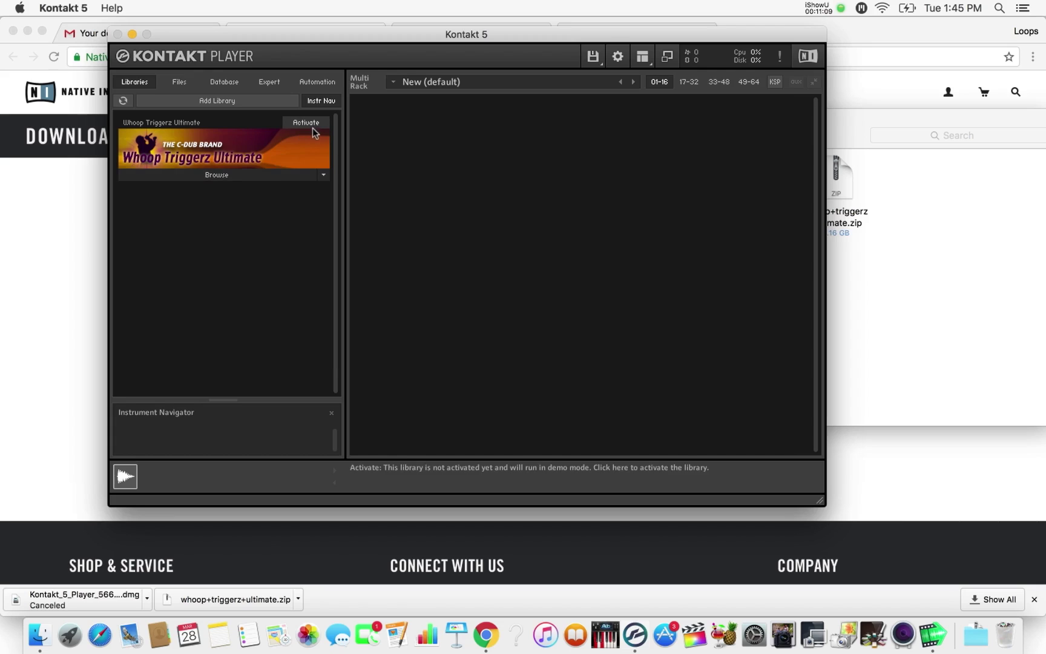
click(235, 175)
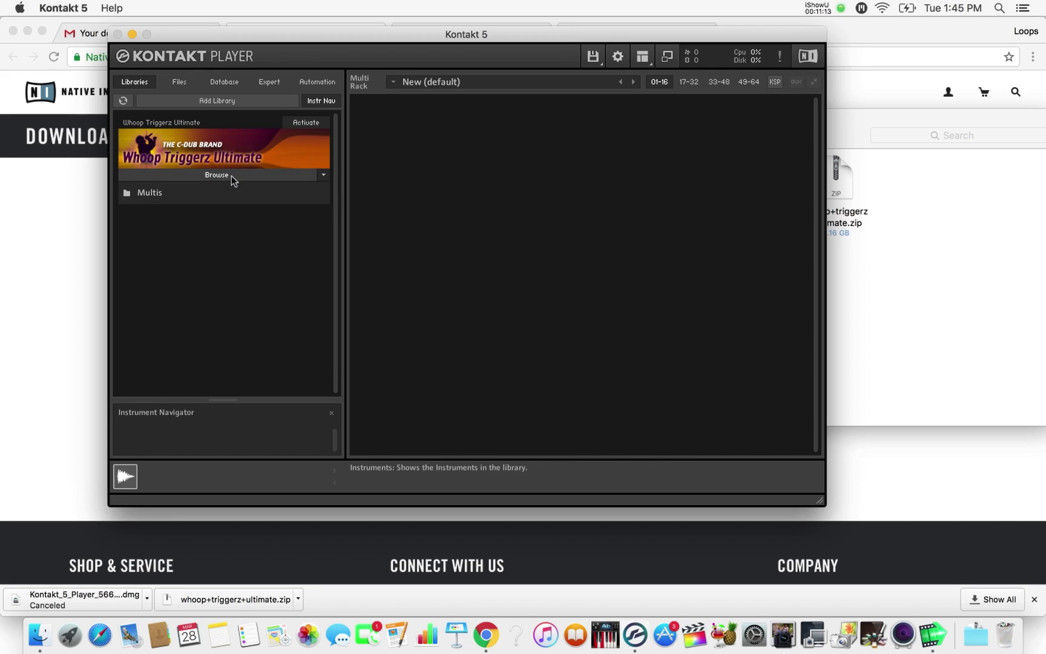
click(154, 197)
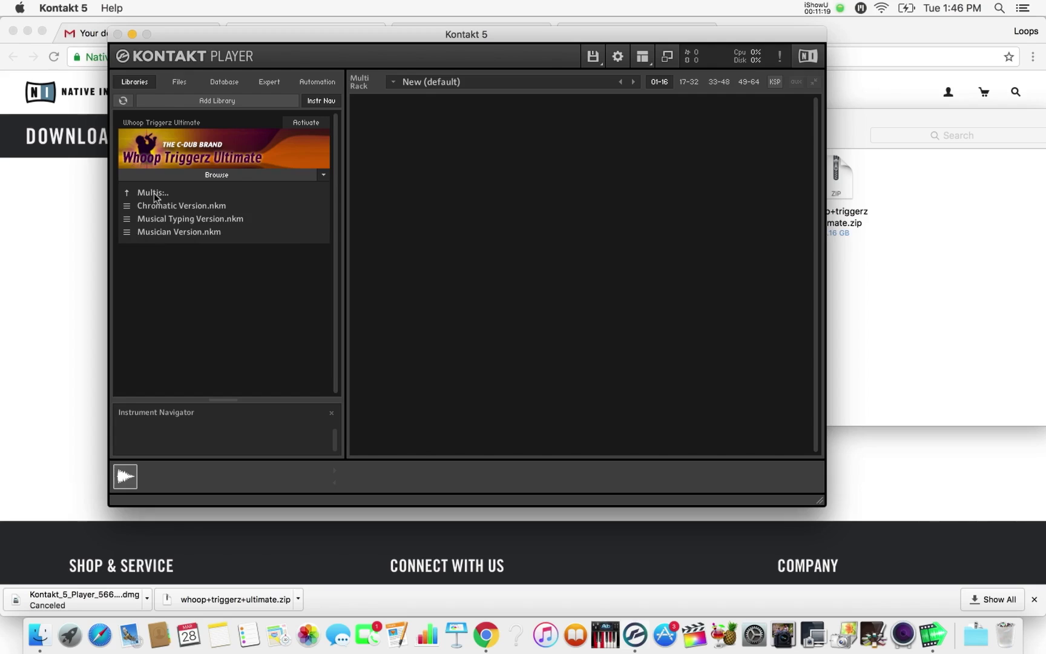
click(236, 175)
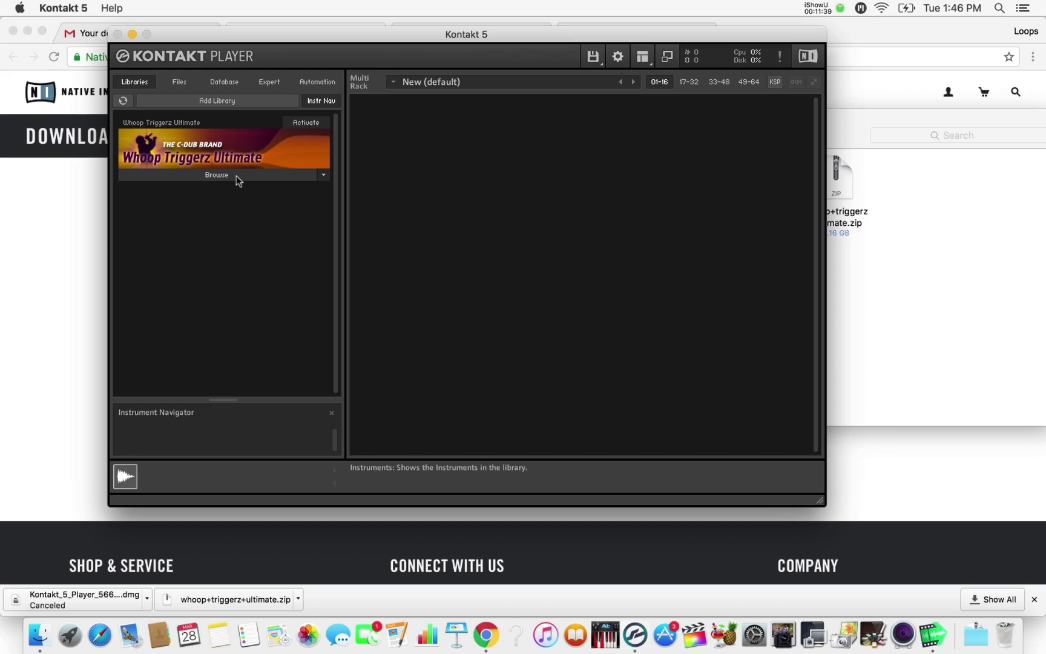
- Open the Loops By CDUB Whoop Triggerz Ultimate purchase email in Gmail, then return to Kontakt
click(89, 205)
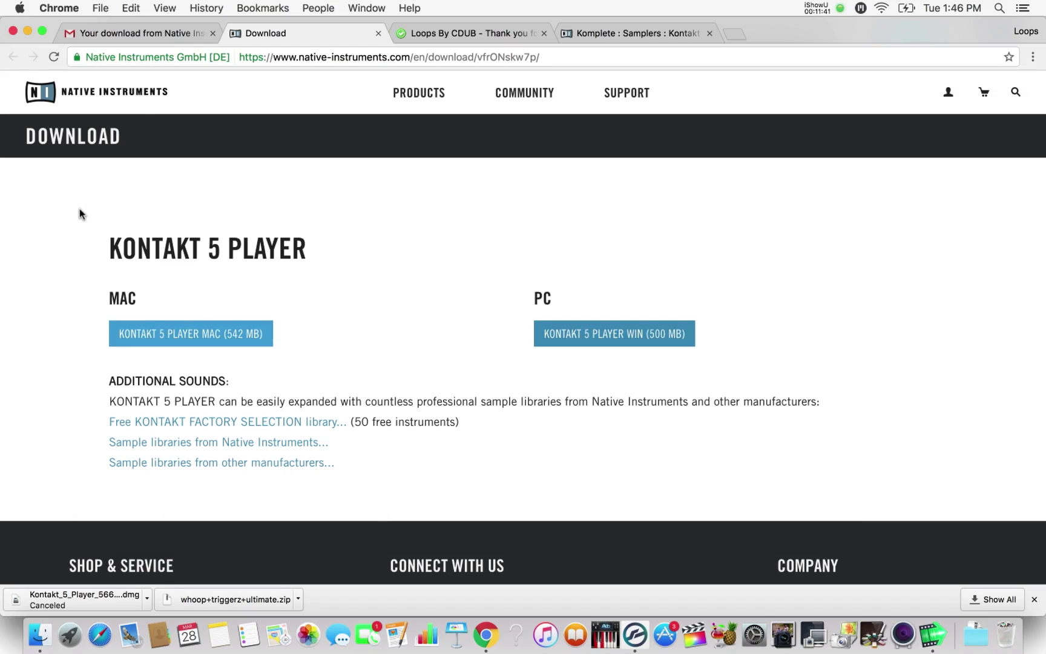
click(175, 33)
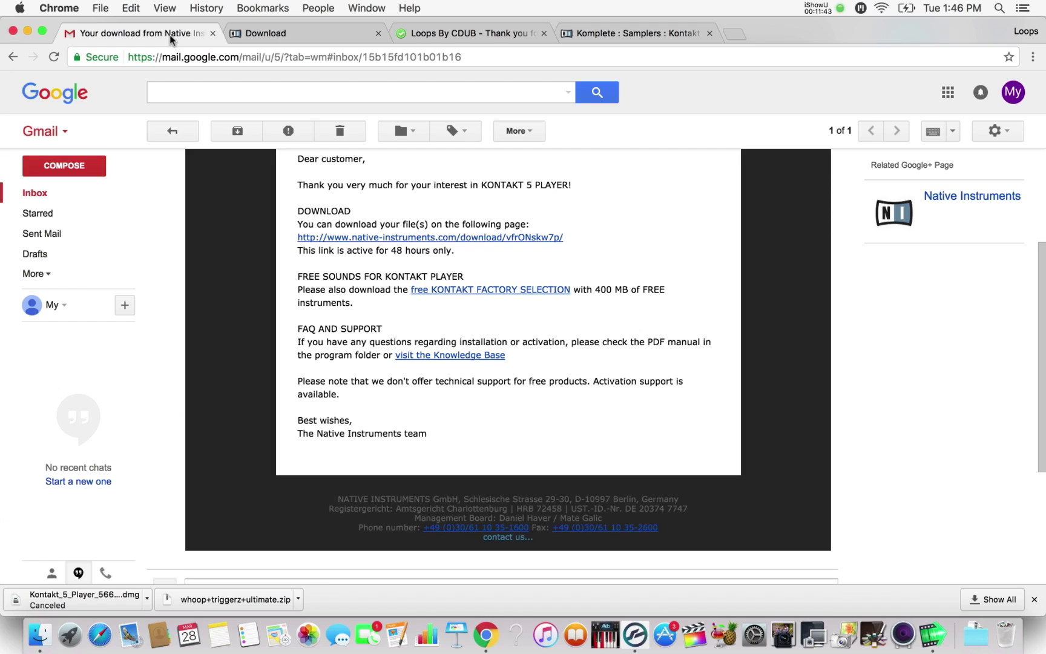
scroll(484, 227, up, 2)
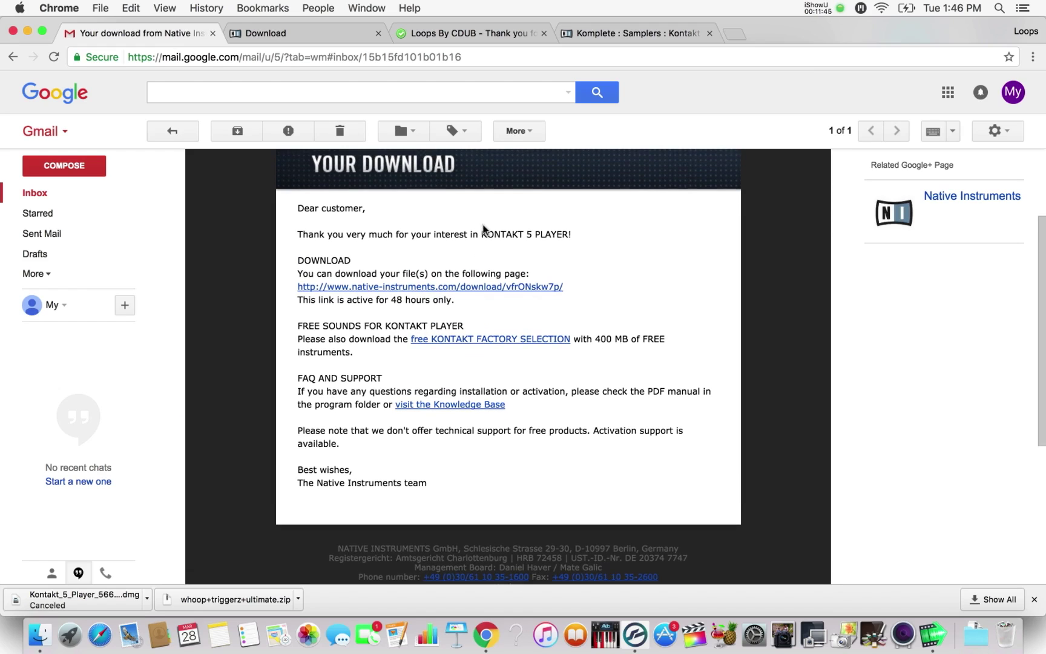
click(88, 195)
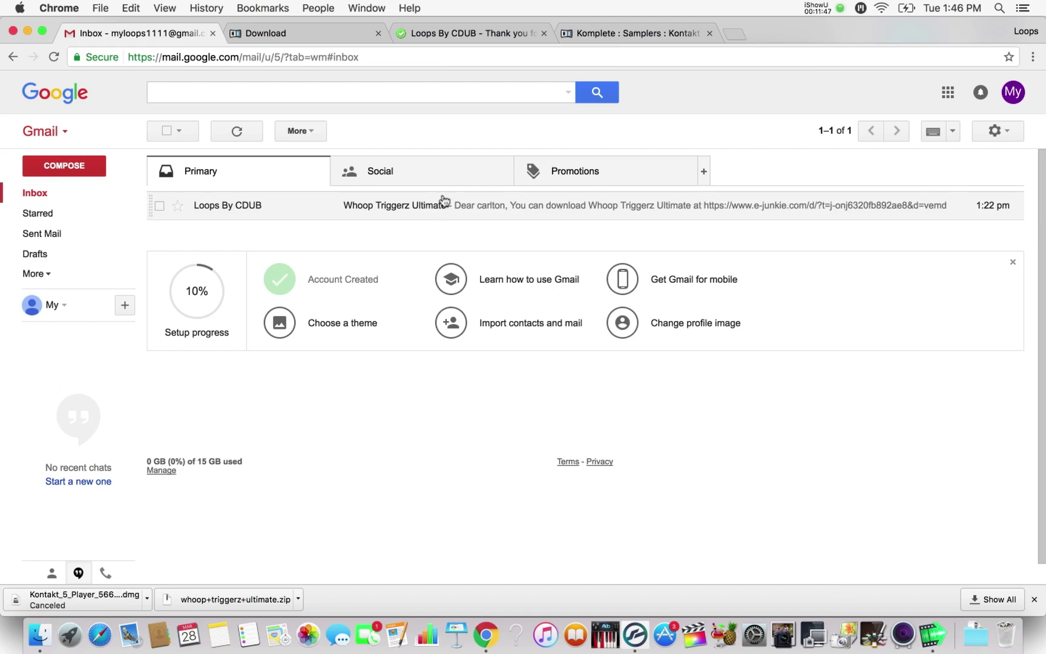
click(328, 210)
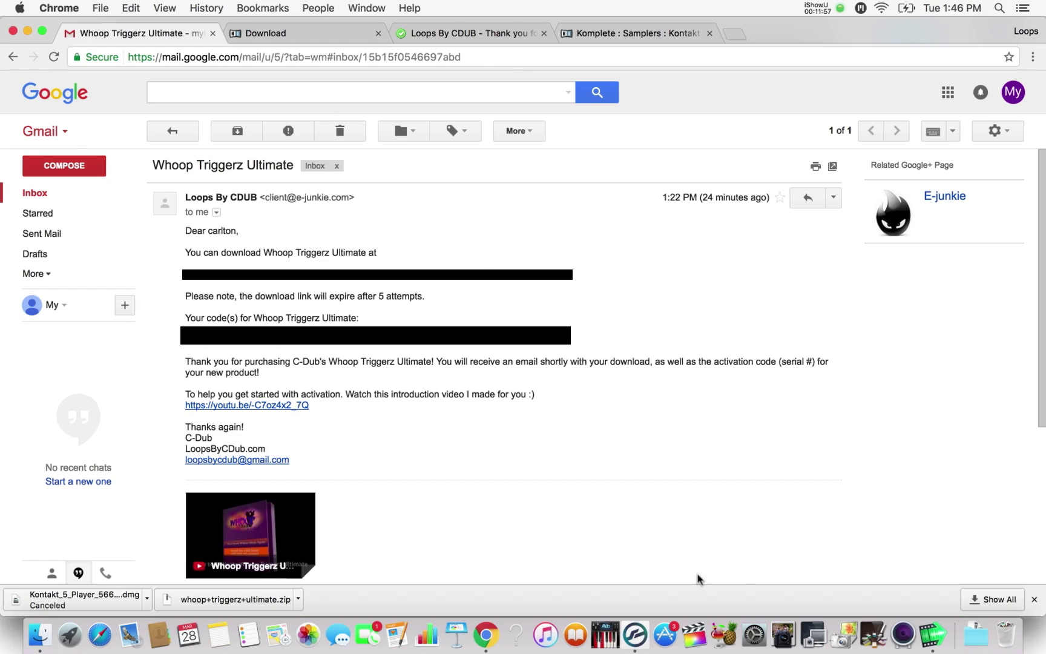
click(635, 635)
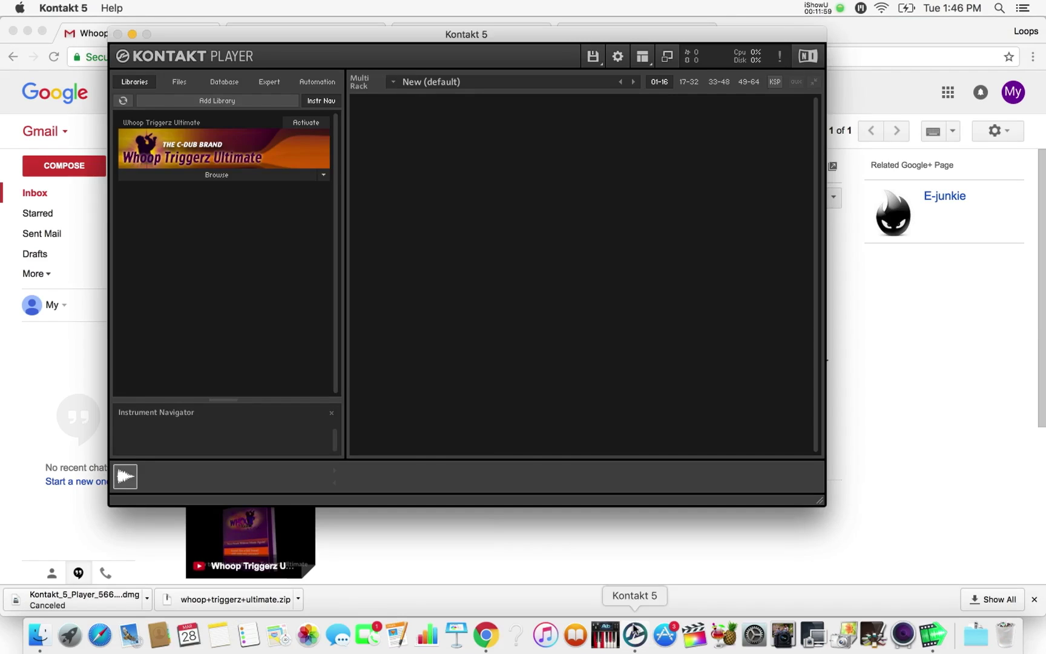
- Start Whoop Triggerz Ultimate activation, enter the account e-mail, and go to account creation
click(309, 124)
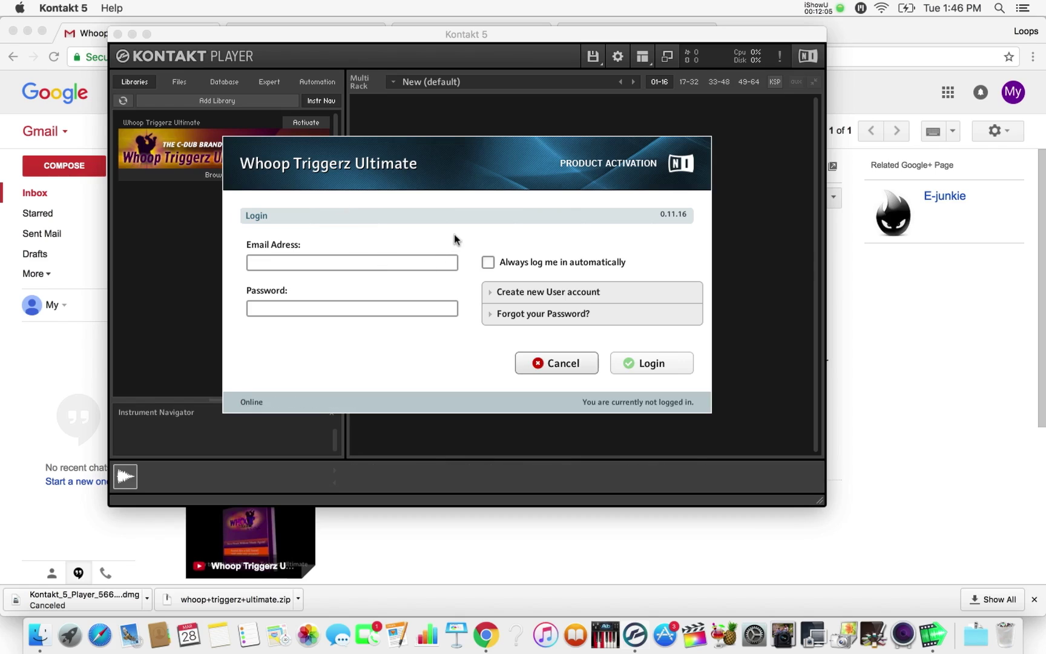
click(430, 264)
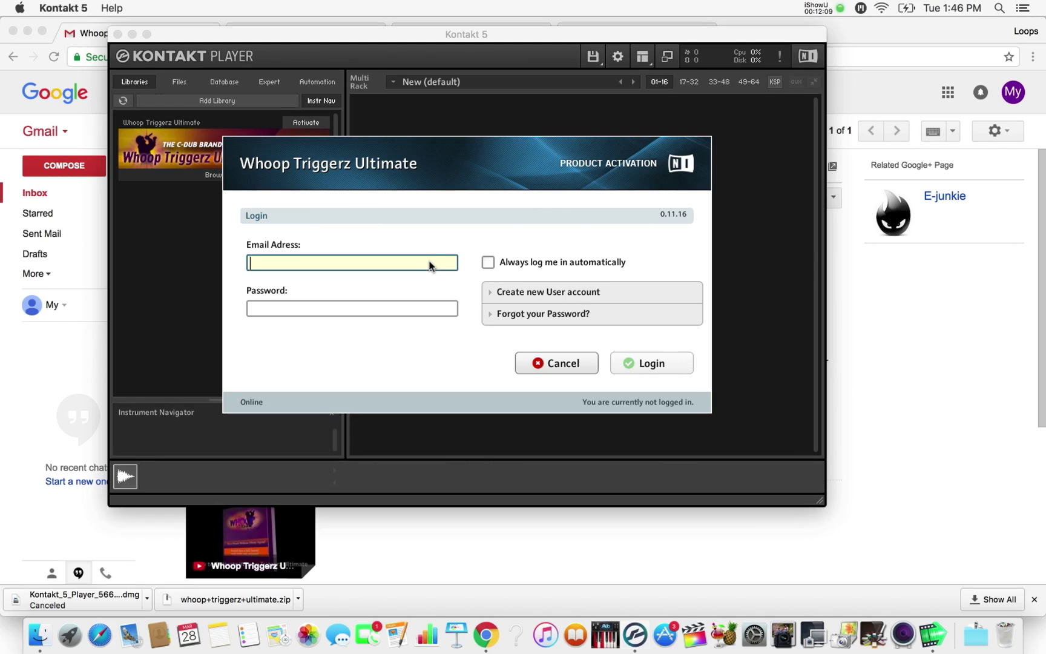
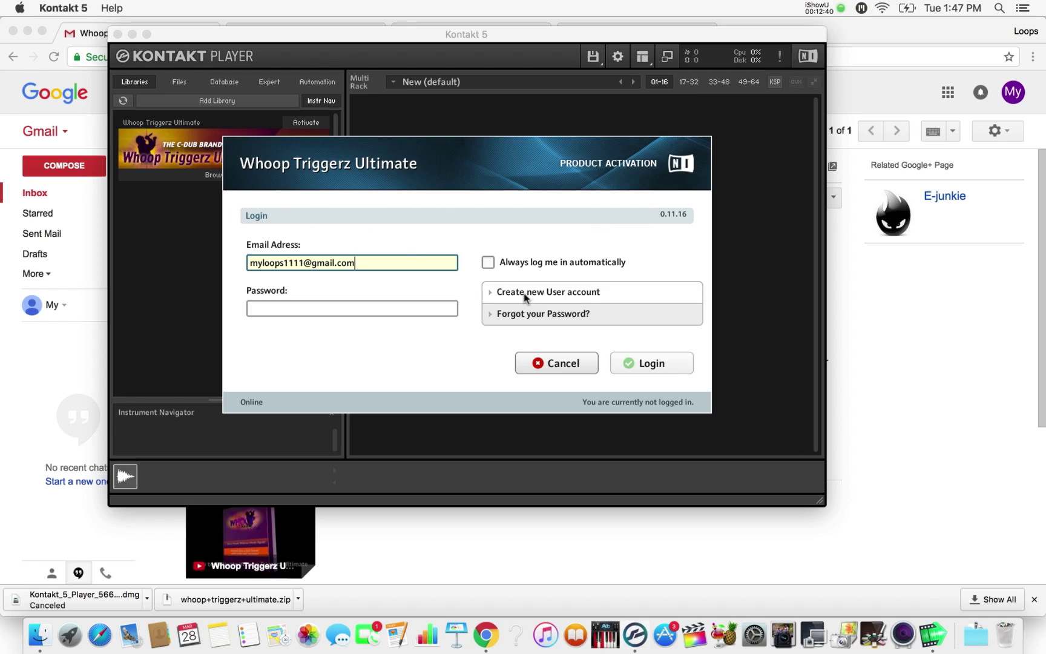
click(544, 294)
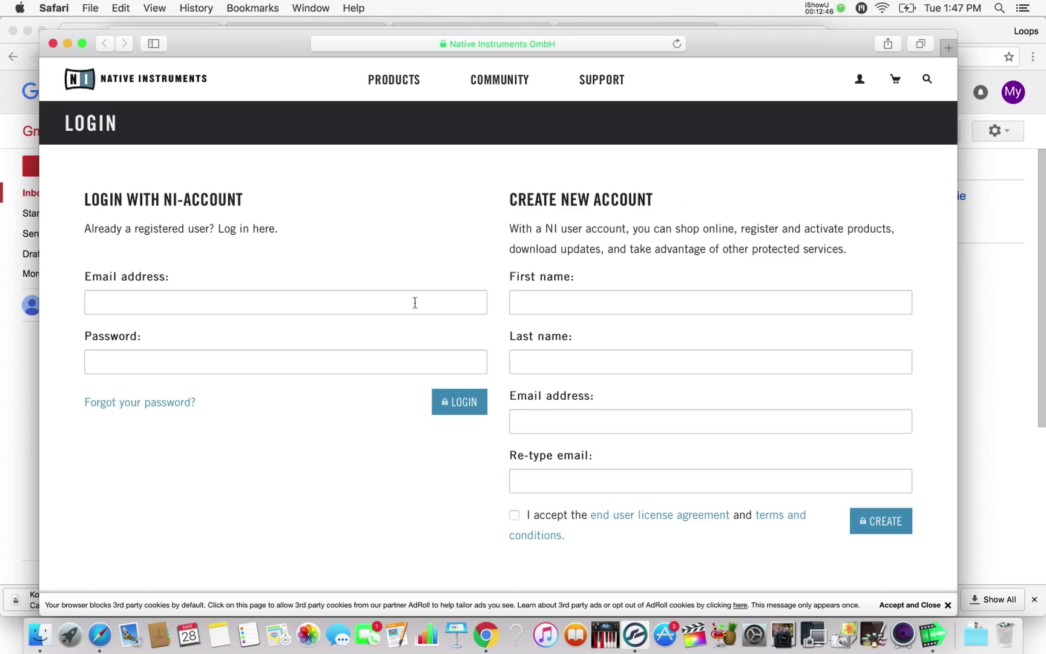
- Enter the first name, accept the licence terms, and submit the new Native Instruments account
click(571, 297)
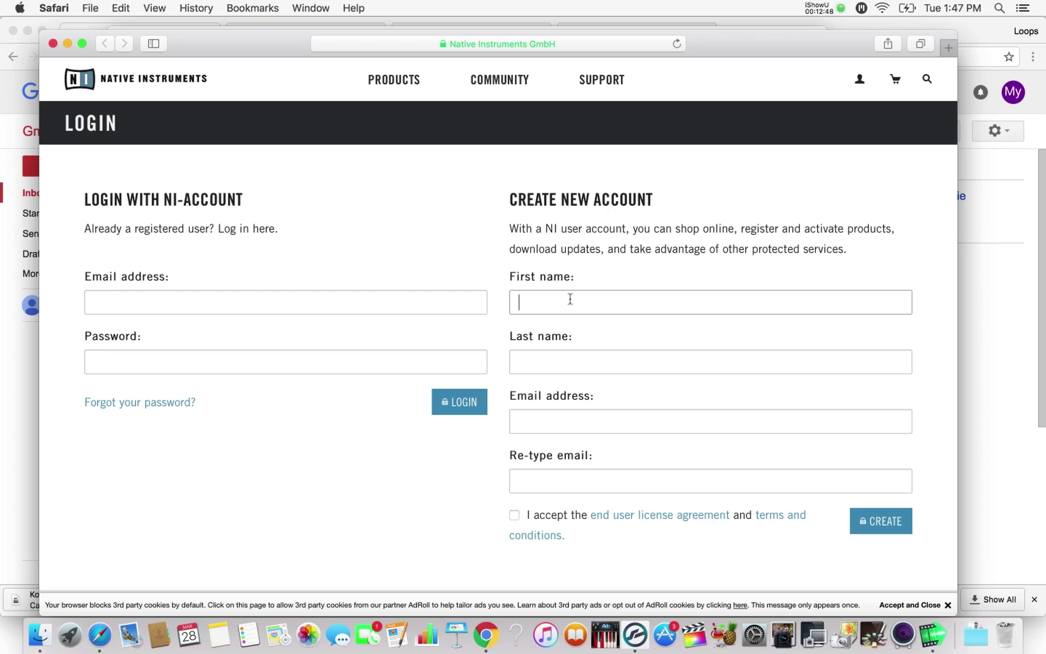
text(Carlton)
key(Tab)
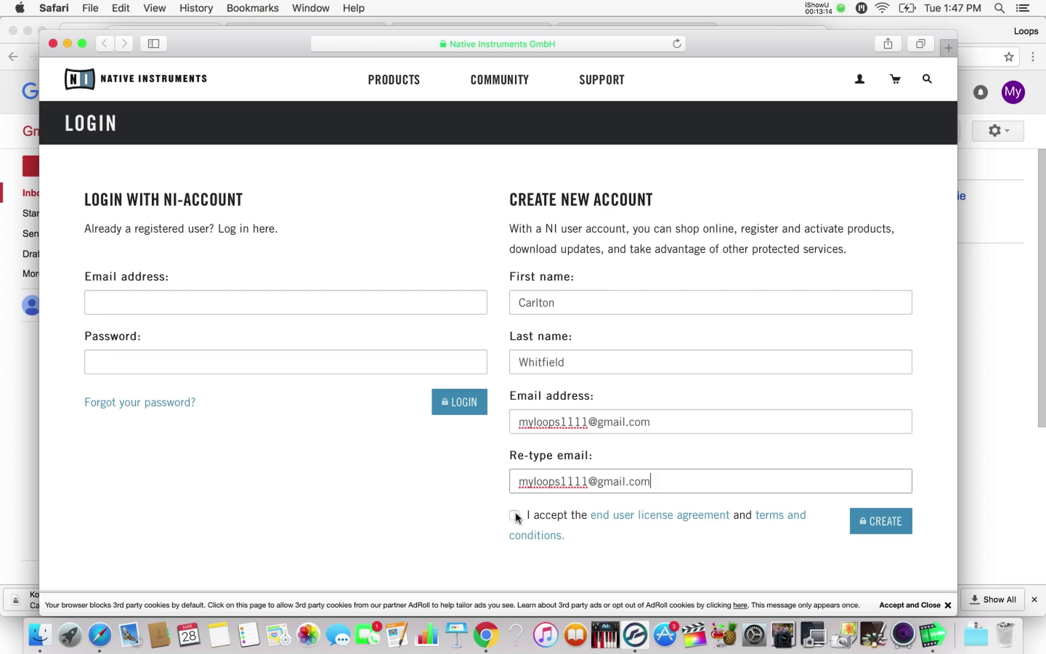
click(514, 514)
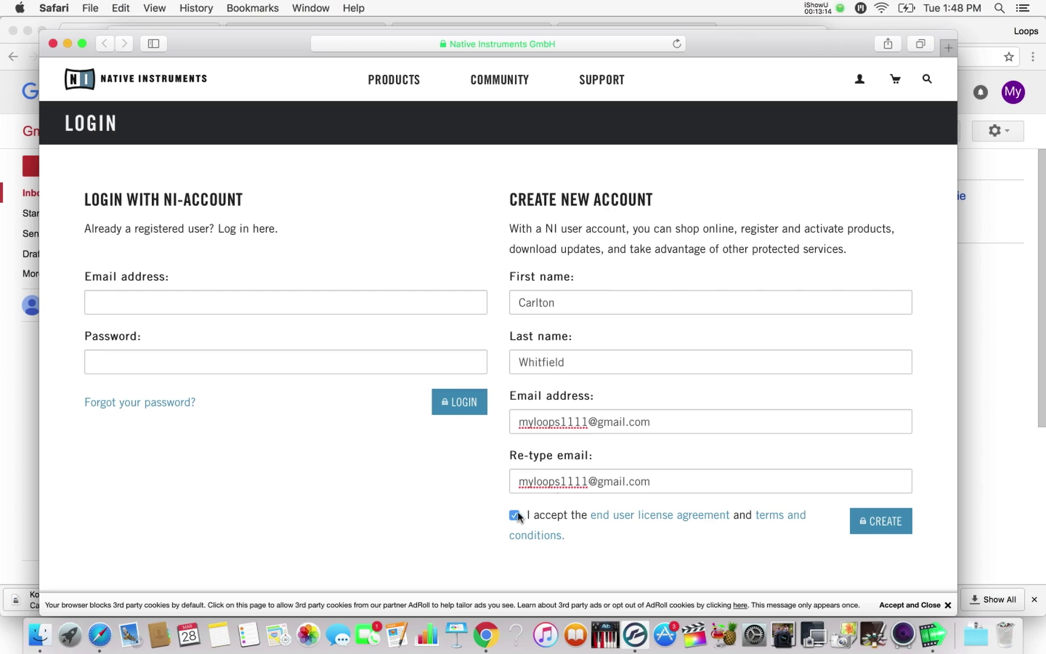
click(881, 522)
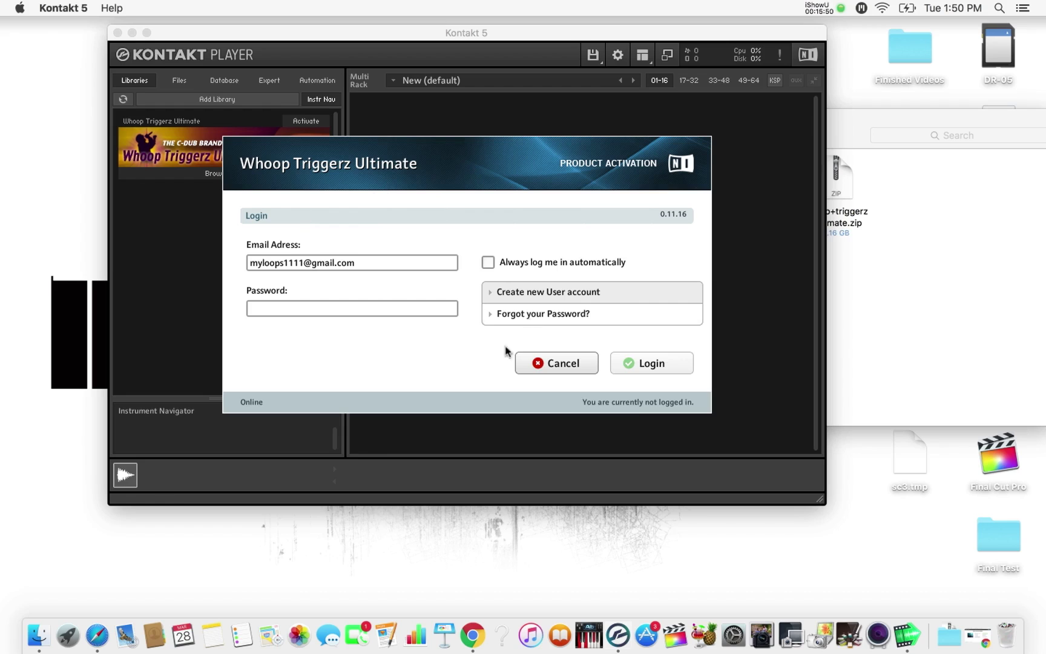
- Show the 'Your new Native Instruments account data' email in a full-height Chrome window
click(472, 634)
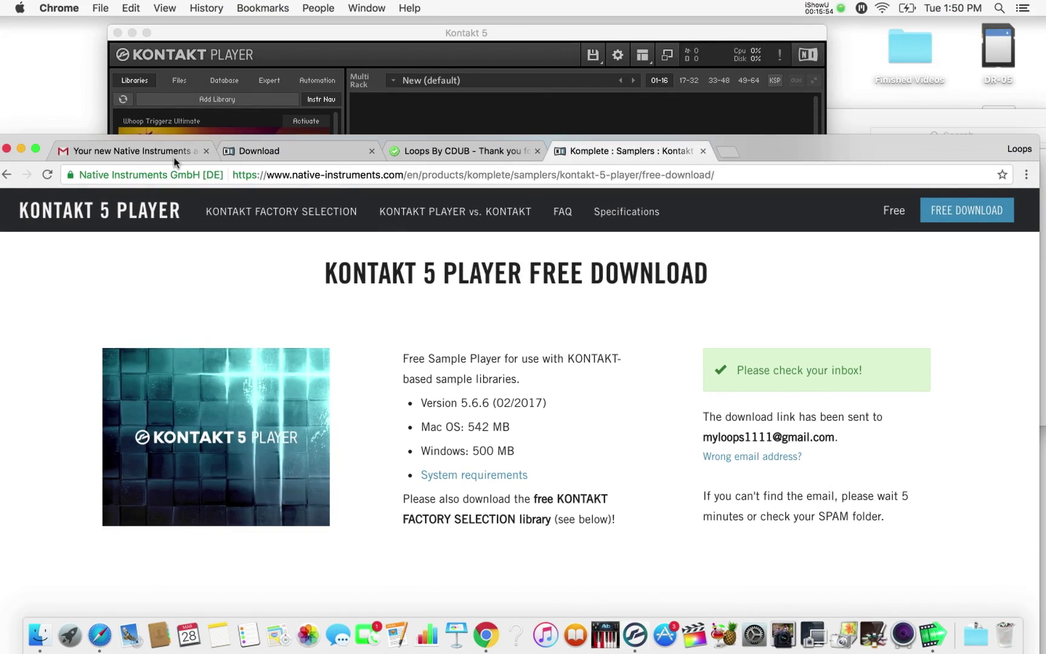
click(163, 151)
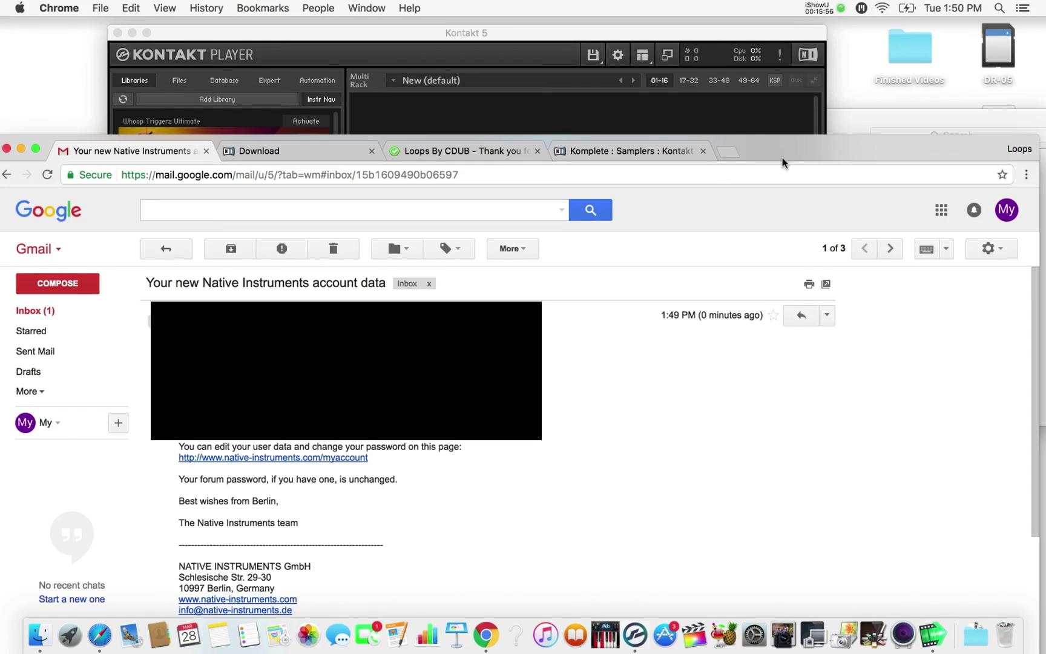
drag(785, 150, 785, 30)
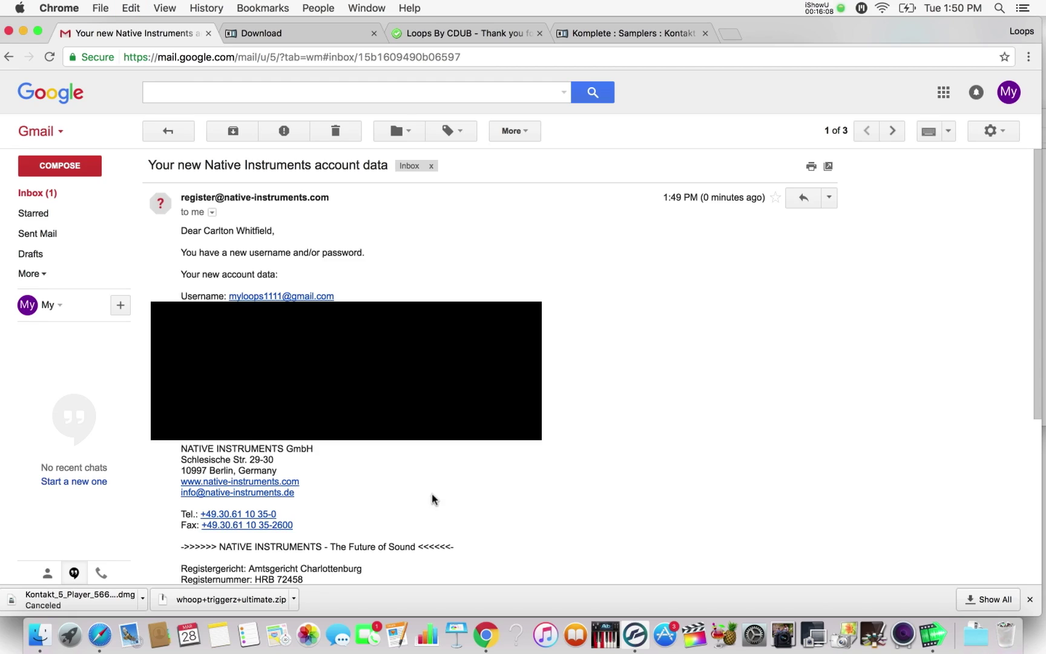
- Log in to the activation dialog with the pasted password, then return to the Gmail inbox
click(635, 635)
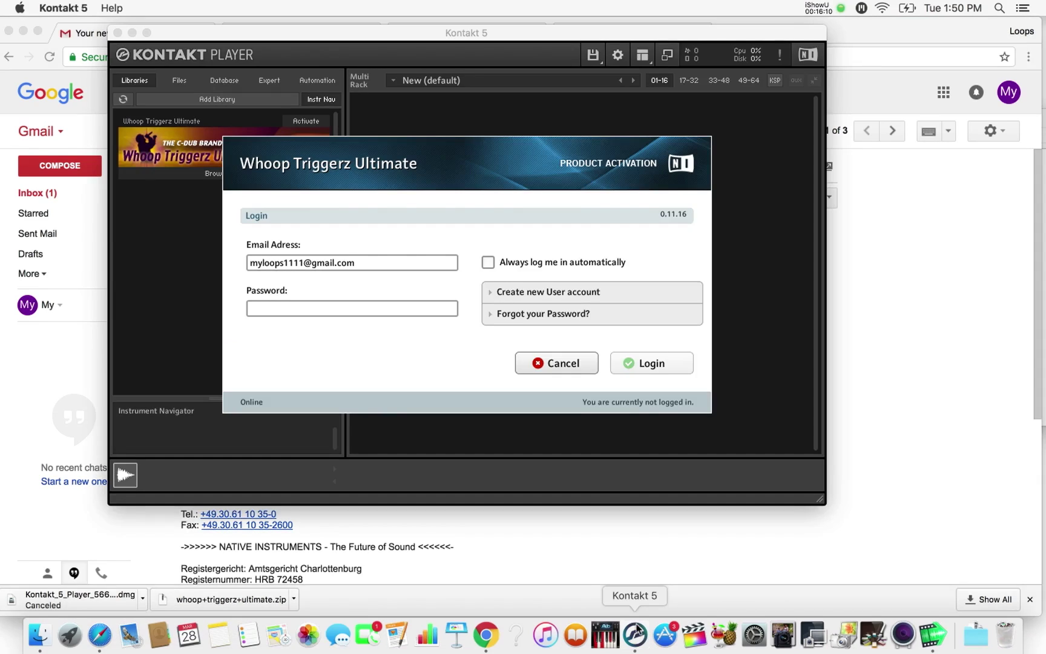
click(378, 313)
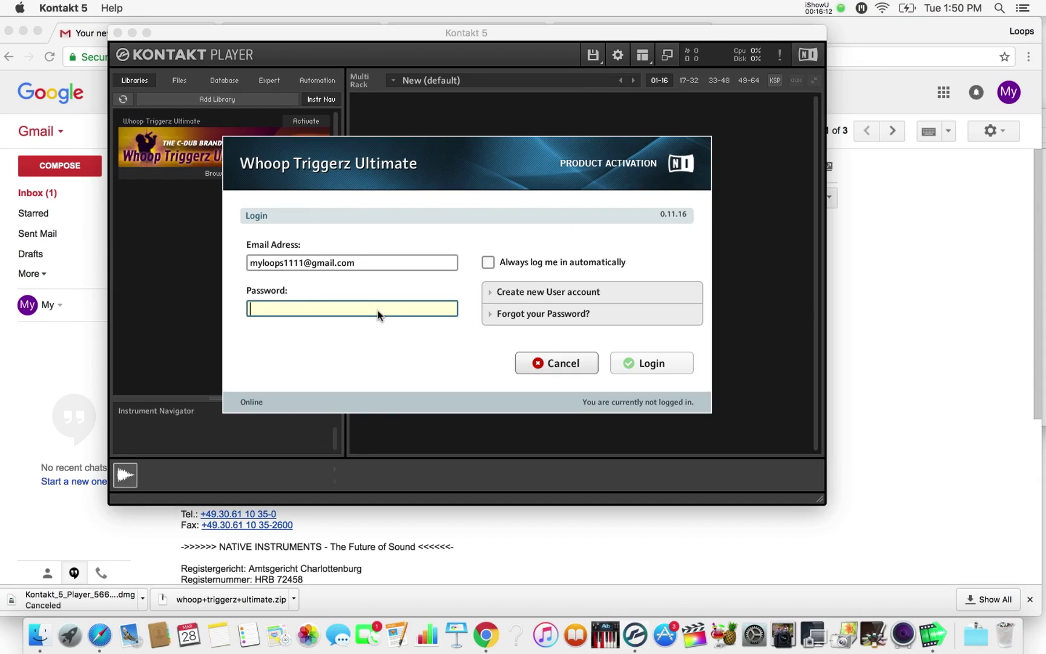
key(super+v)
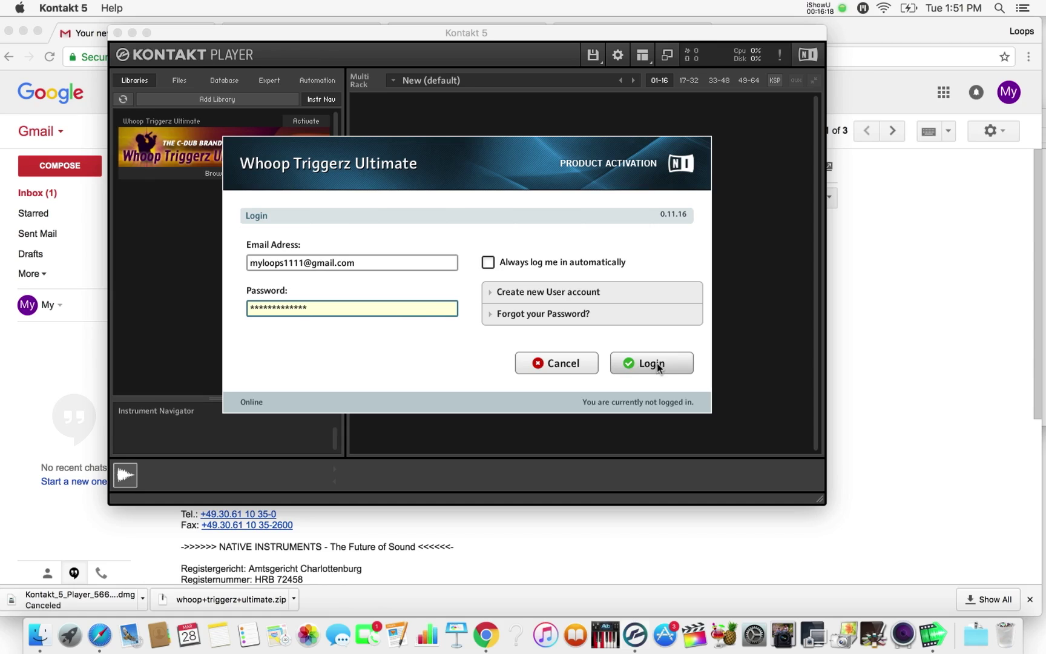
click(657, 363)
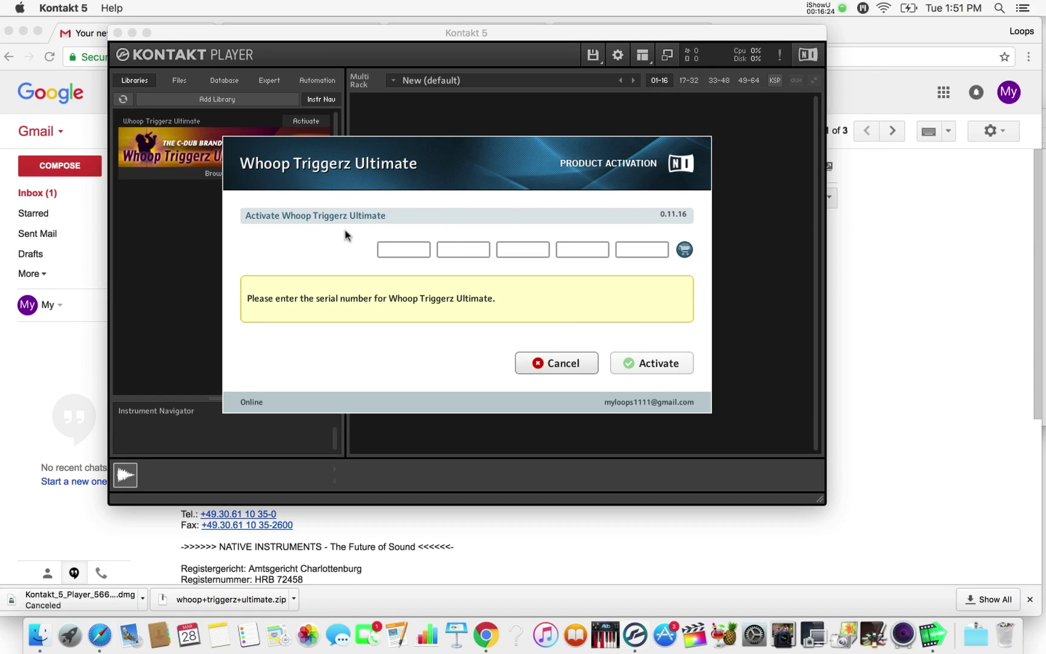
click(510, 519)
click(35, 192)
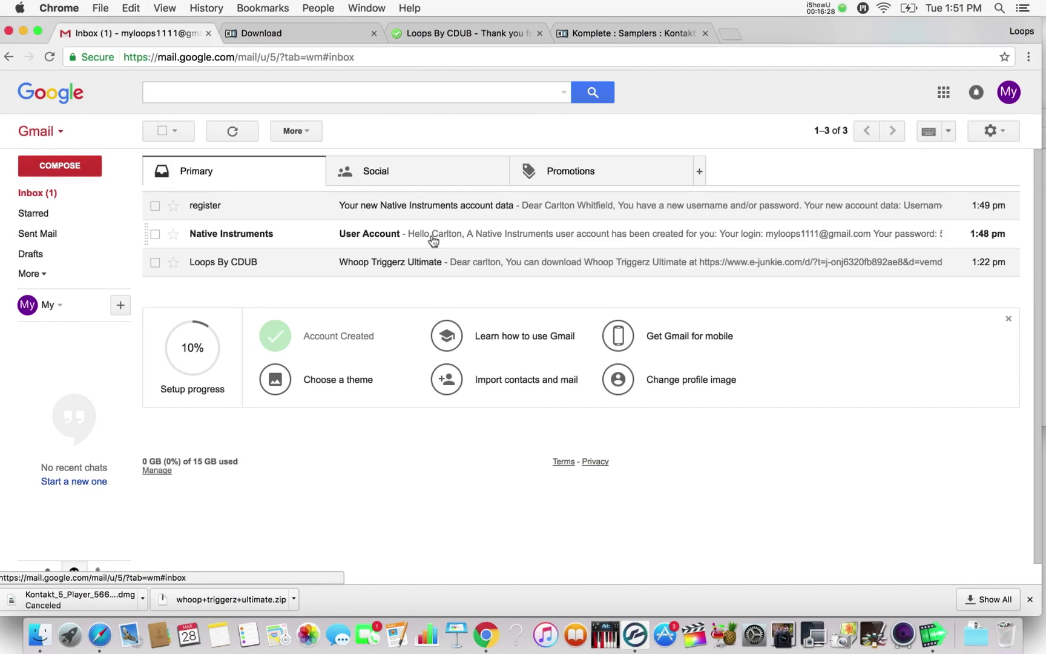
- Copy the serial code from the Whoop Triggerz Ultimate purchase email and return to Kontakt
click(485, 269)
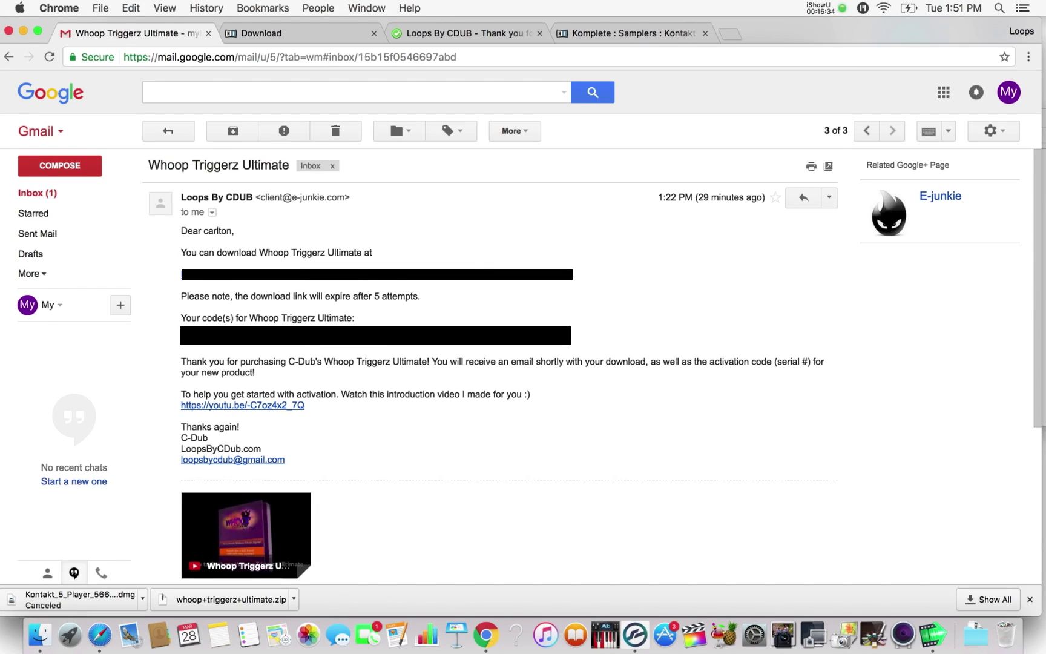
drag(183, 344, 319, 346)
key(super+c)
click(486, 636)
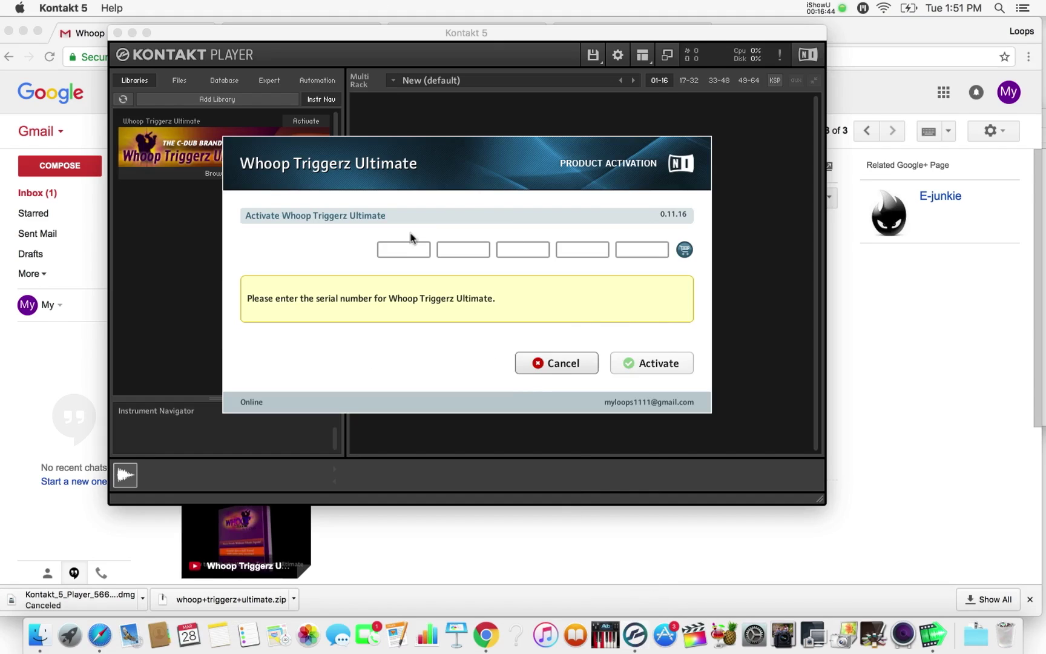
- Paste the serial, activate Whoop Triggerz Ultimate with the macOS password, and dismiss the confirmation
click(394, 253)
key(super+v)
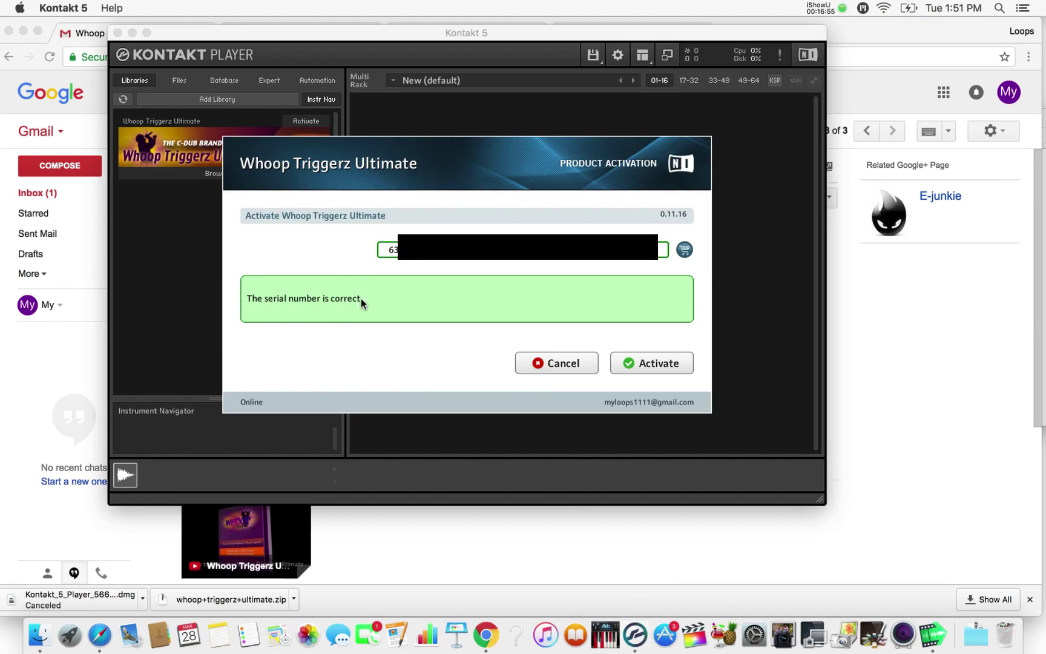
click(653, 362)
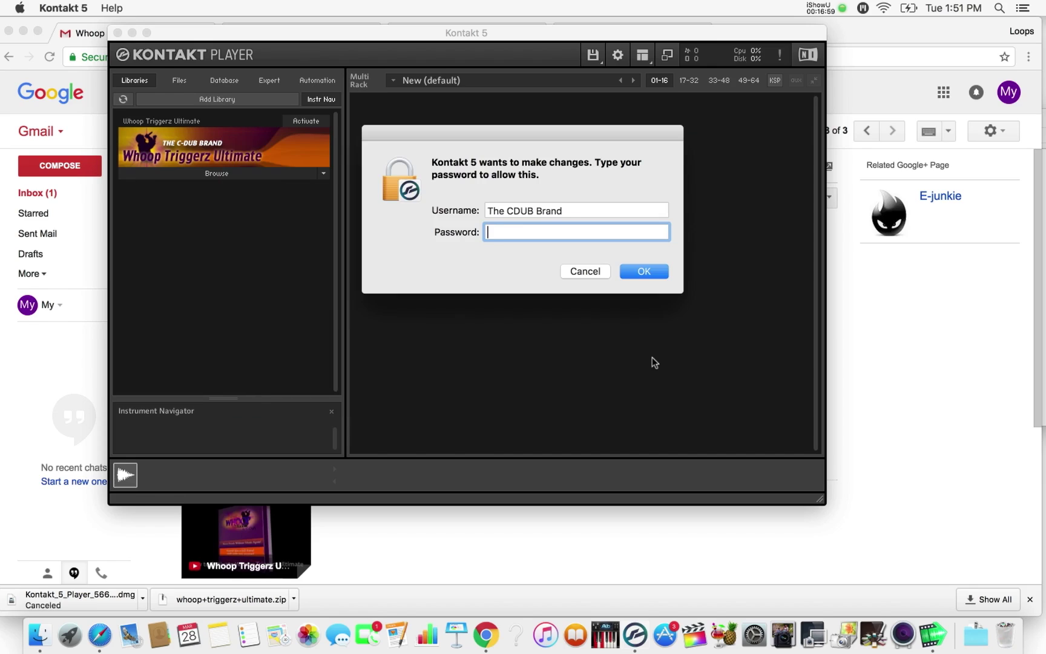
text(•••••••)
key(Return)
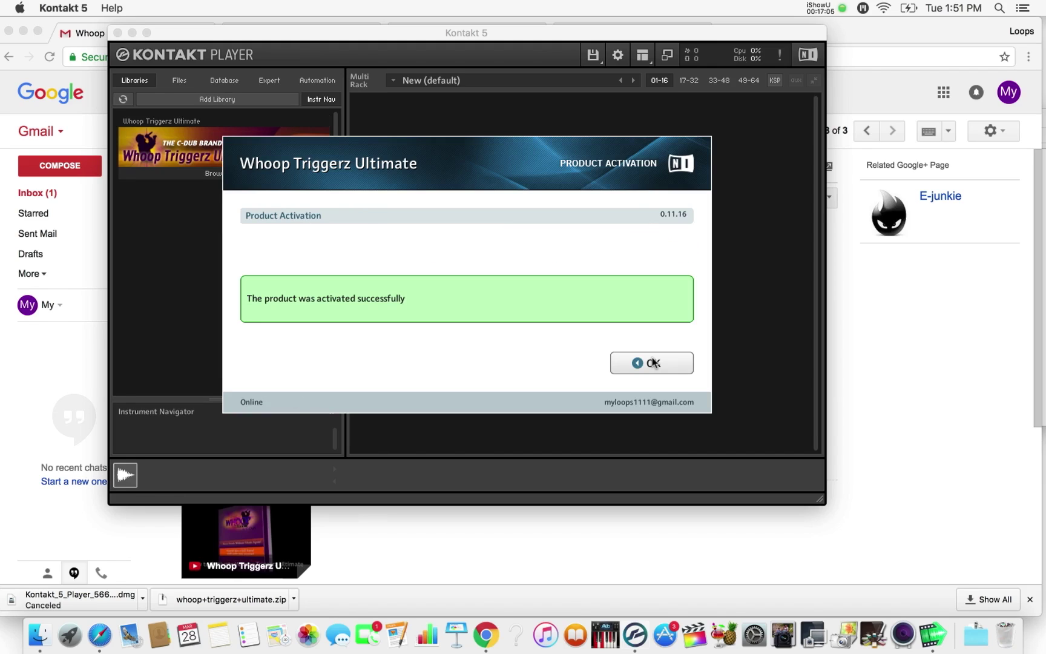
click(653, 362)
click(653, 362)
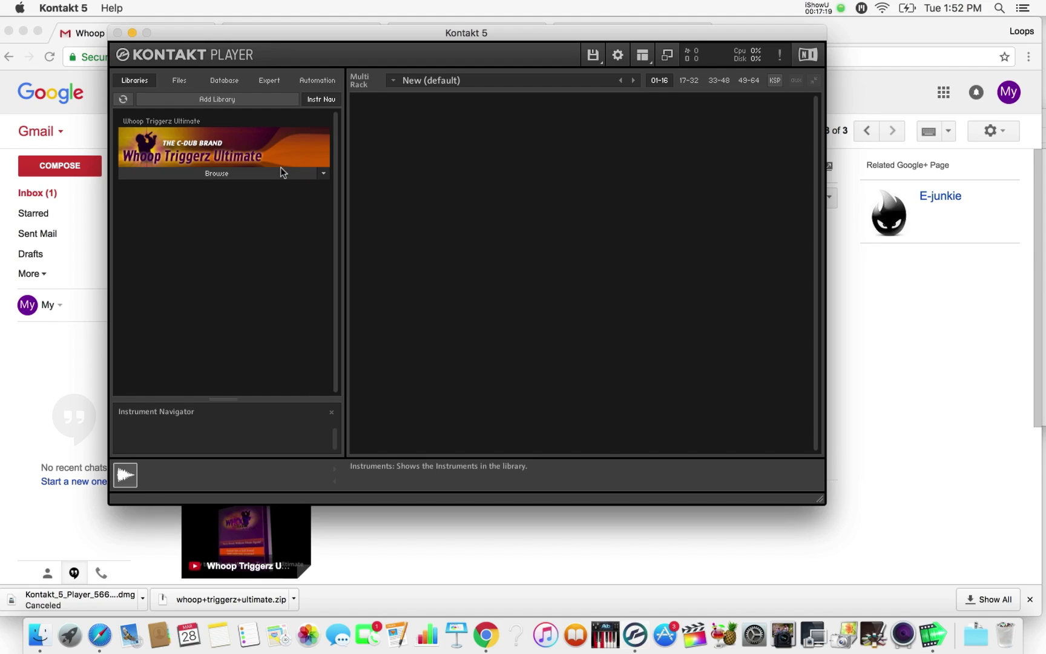
- Enable 'Use computer keyboard for MIDI playback' in Options, leaving the virtual MIDI input Off
click(617, 56)
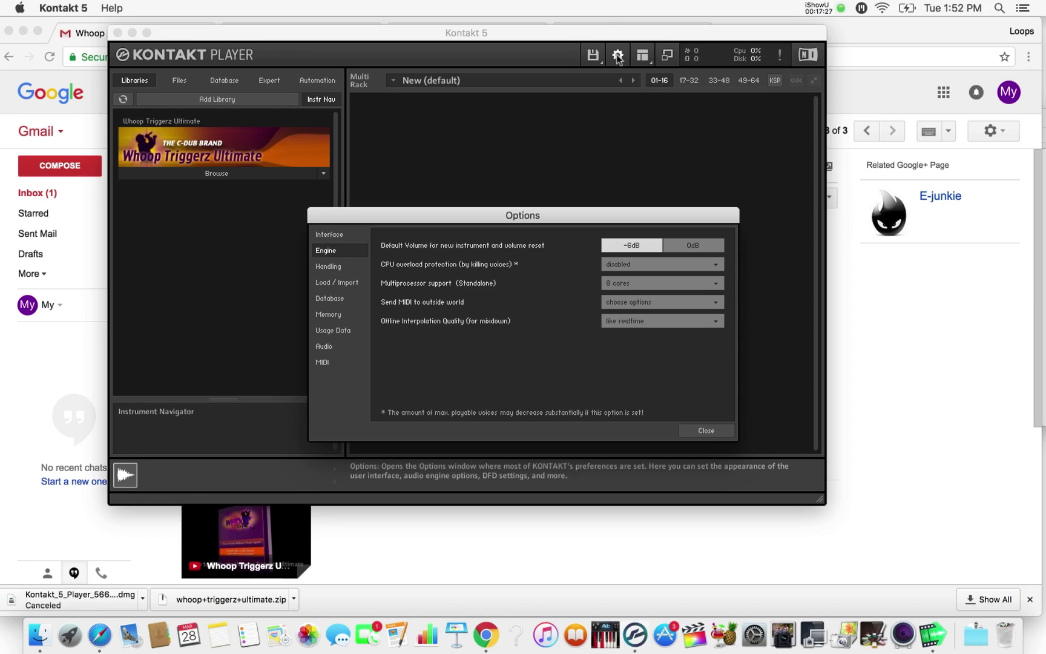
click(327, 268)
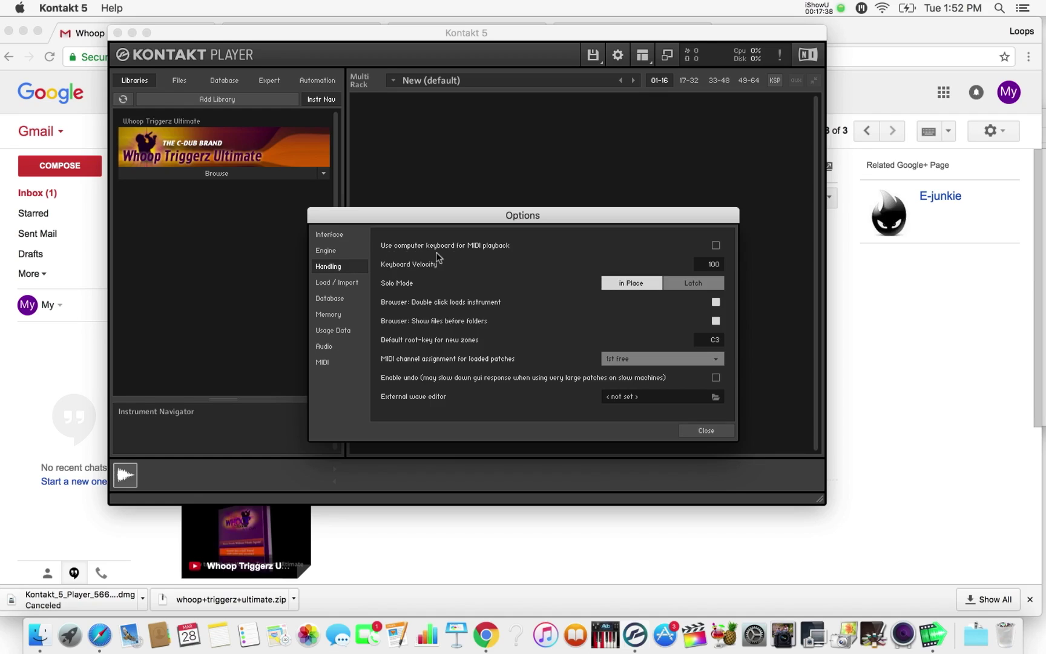
click(716, 245)
click(320, 365)
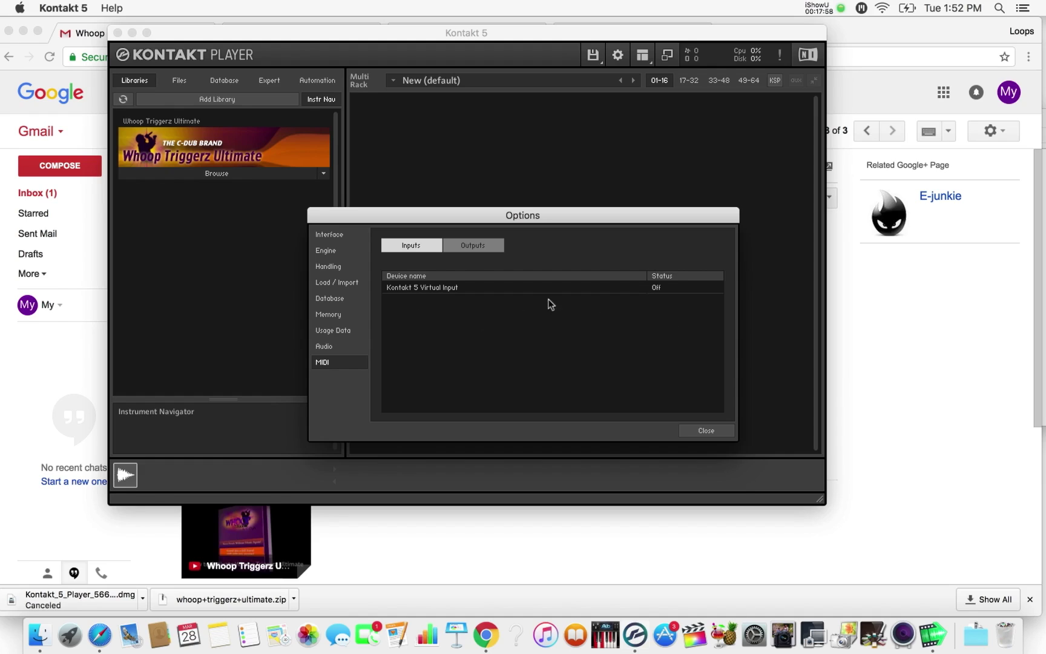
click(659, 288)
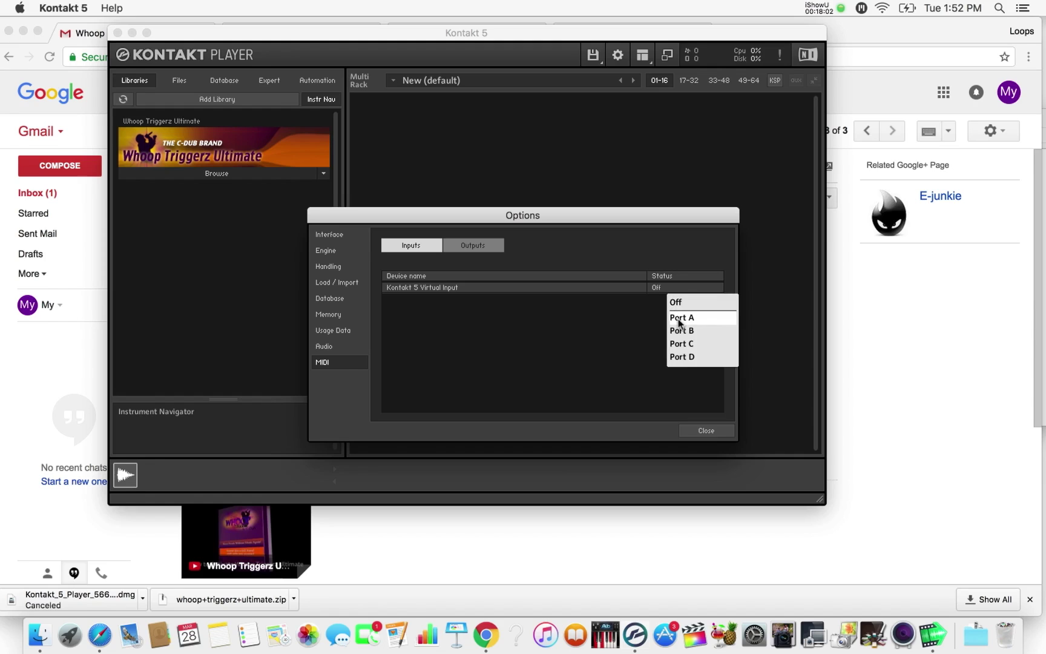
click(627, 339)
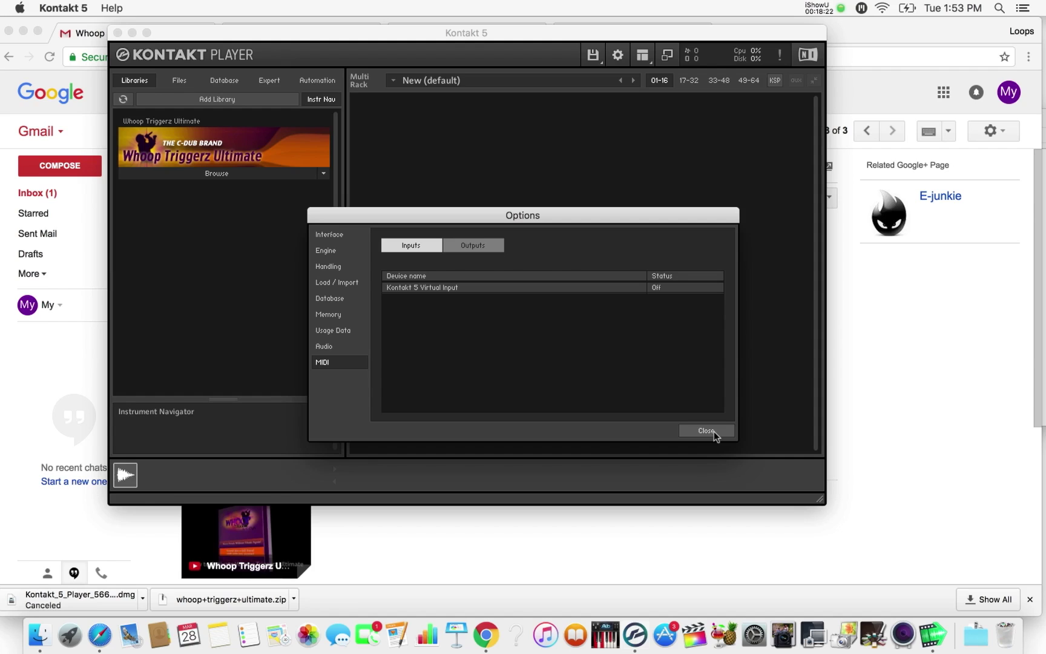
click(714, 430)
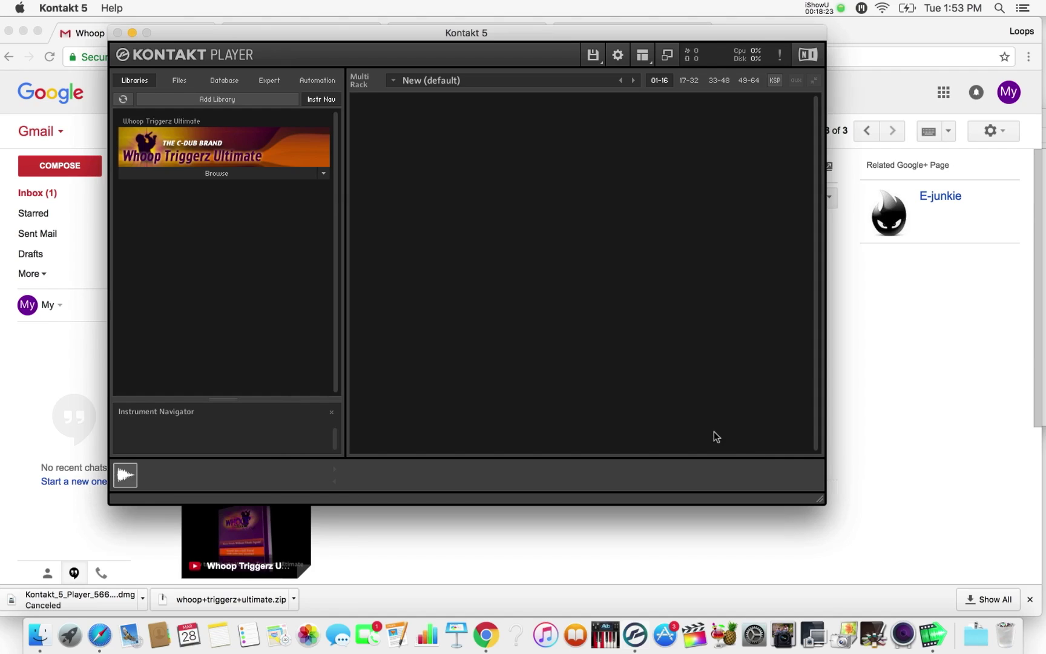
- Load Musical Typing Version.nkm, replacing the current multi, and display the Keyboard (F3) panel
click(229, 175)
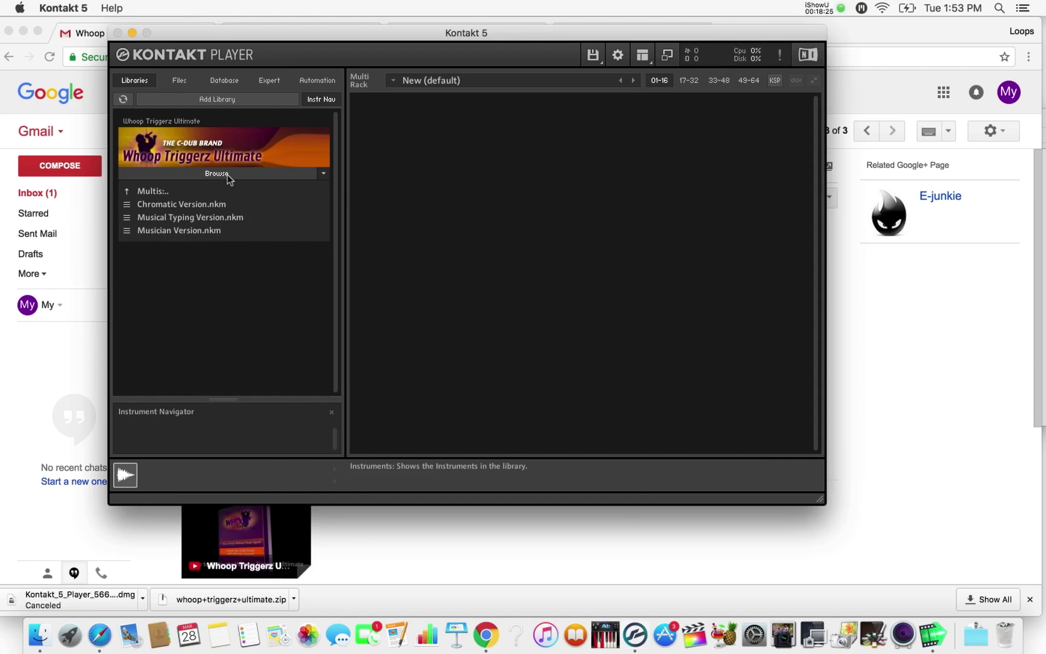
double_click(208, 218)
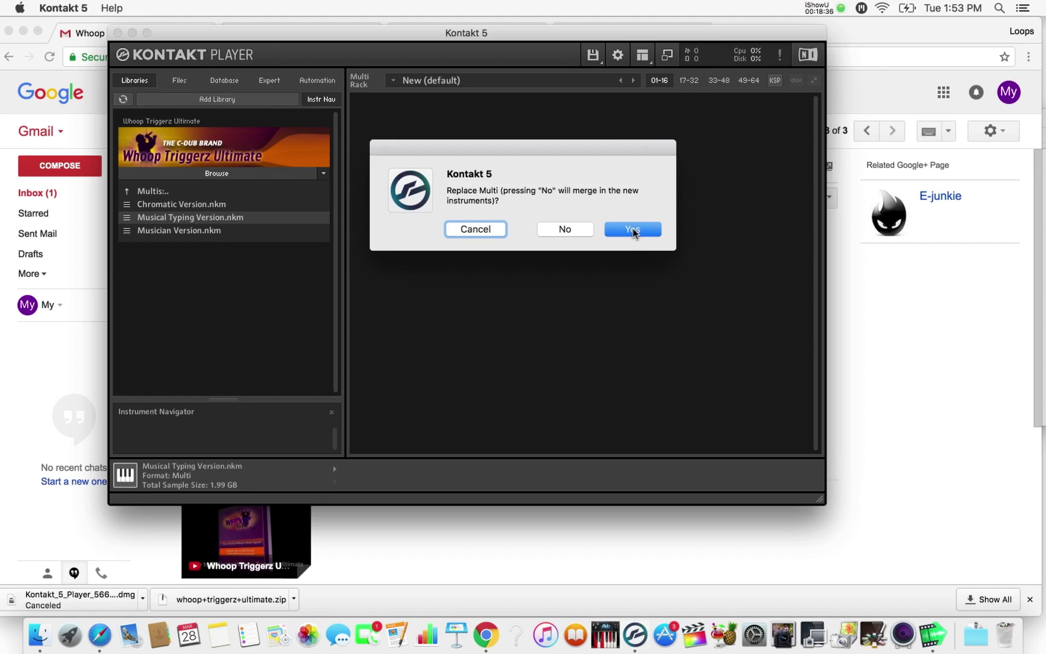
click(632, 230)
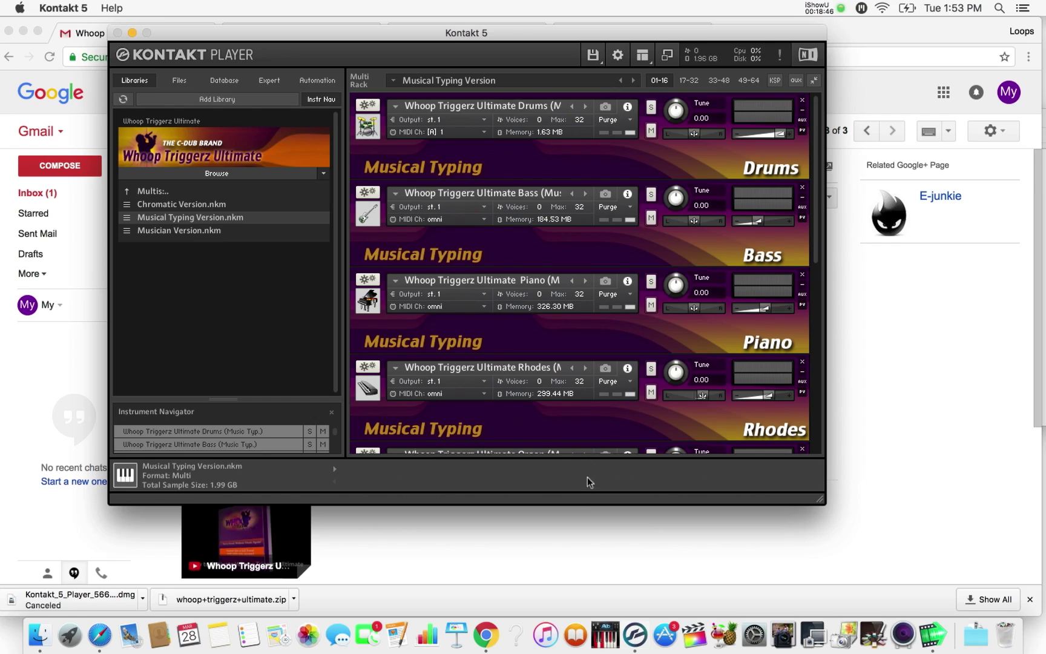
click(648, 64)
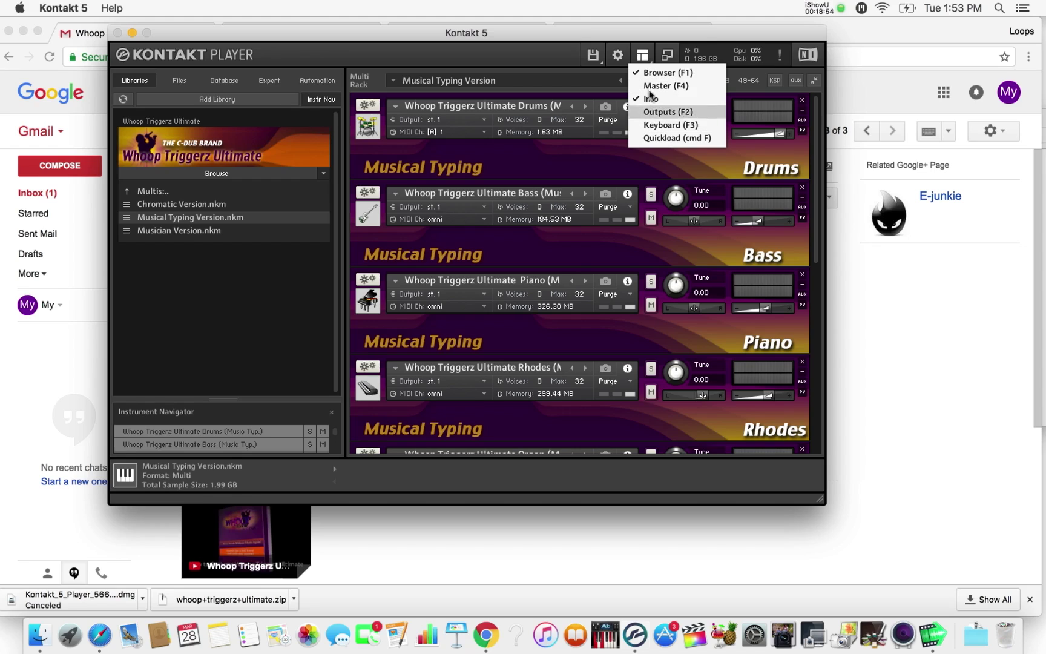
click(653, 126)
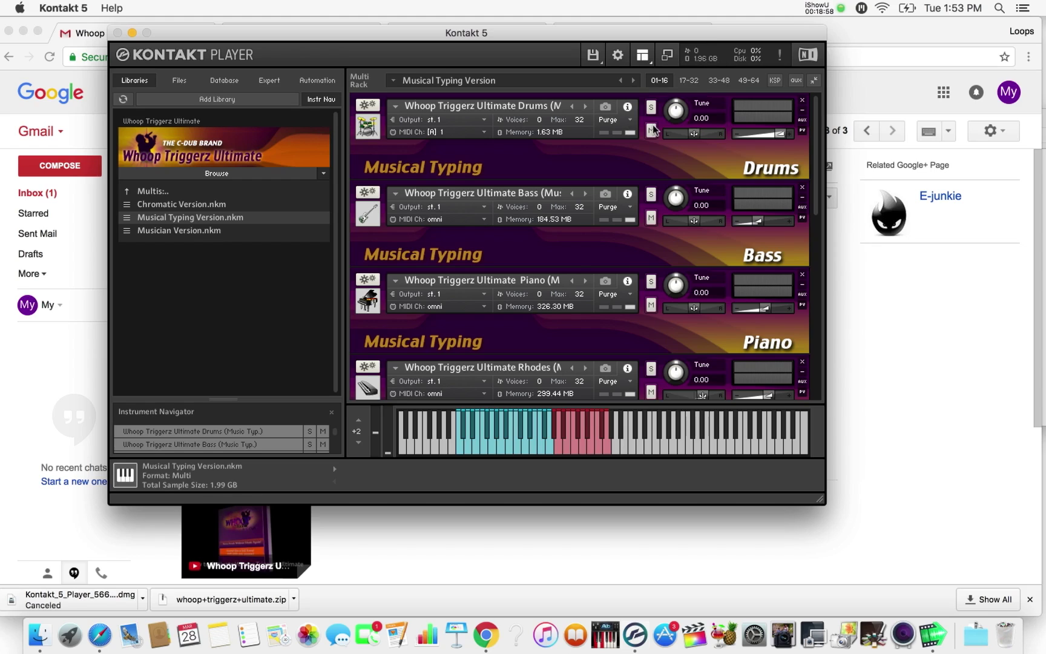